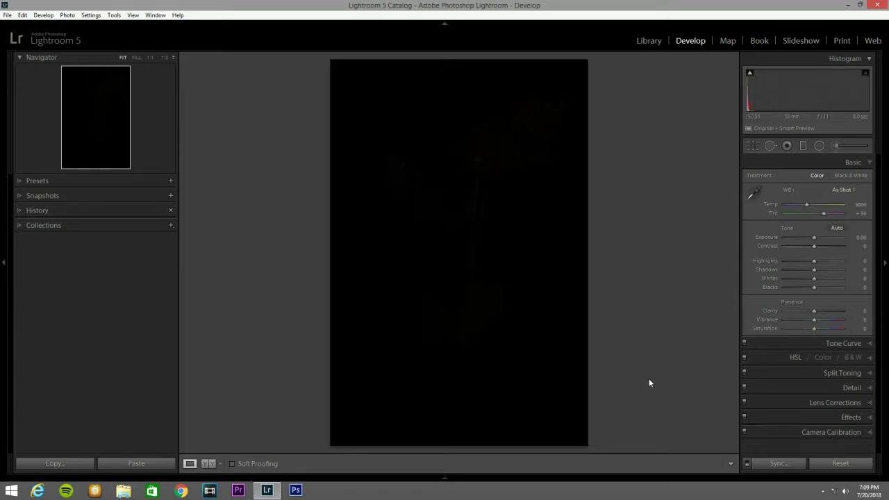
# Step: Show the photo thumbnails and open DSC06841.ARW, the fully lit orchid shot, for editing
pyautogui.click(475, 478)
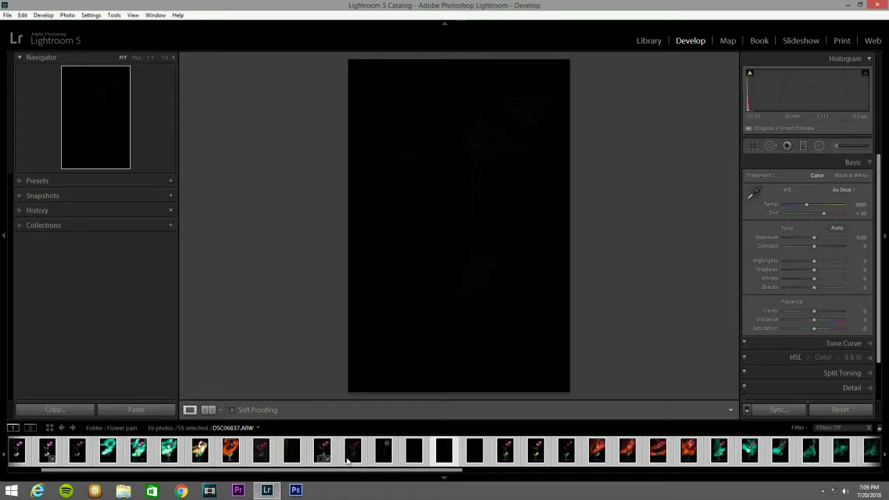
pyautogui.click(482, 462)
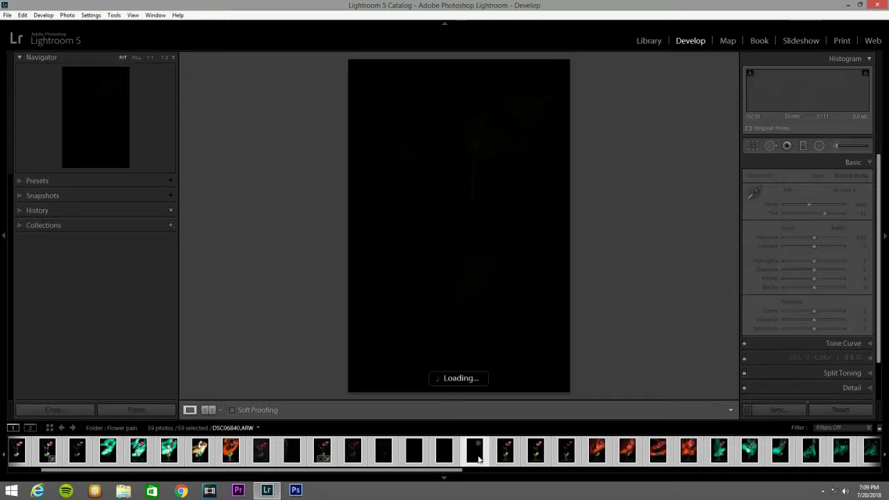
pyautogui.click(451, 274)
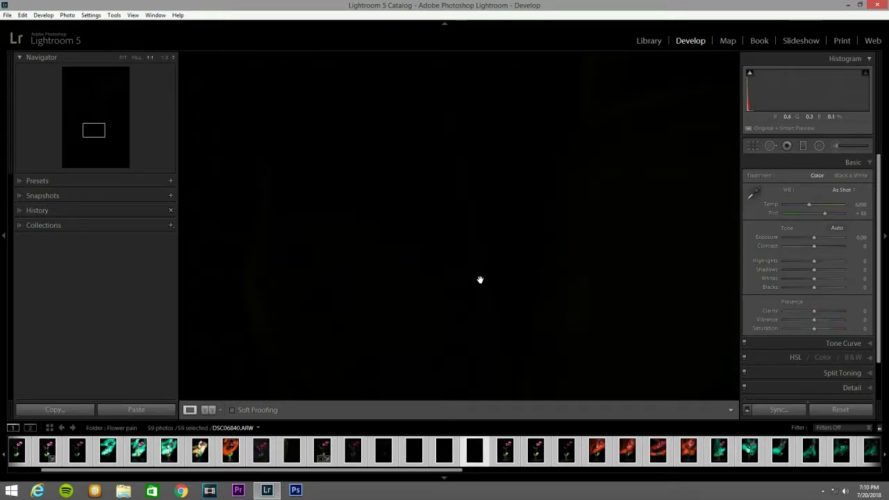
pyautogui.click(517, 273)
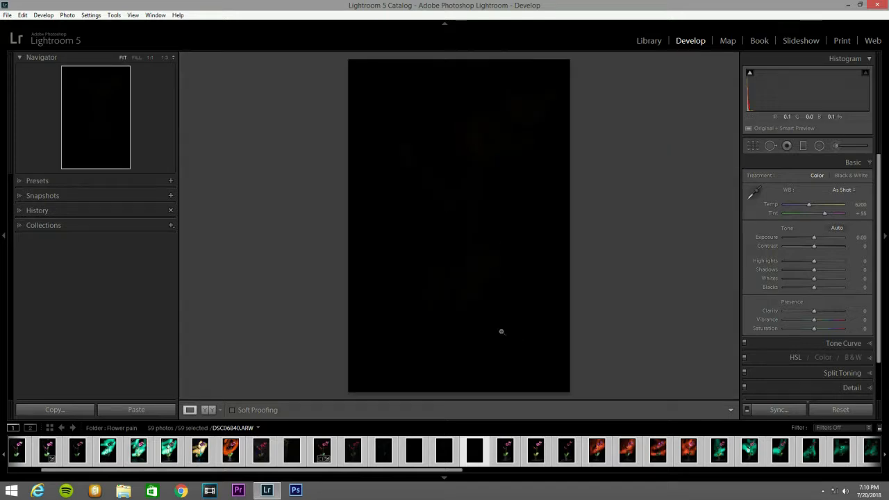
pyautogui.click(515, 460)
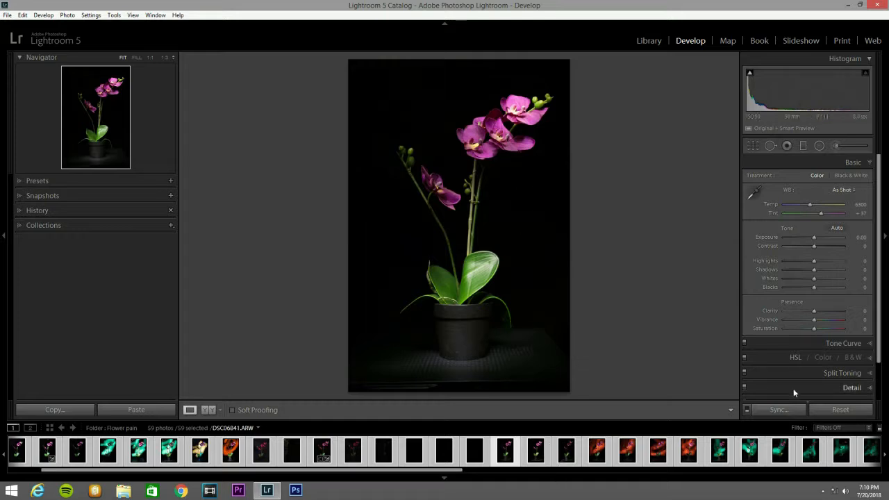
# Step: Enable profile corrections, chromatic aberration removal and Constrain Crop in the photo's lens corrections
pyautogui.click(832, 414)
pyautogui.moveTo(878, 357); pyautogui.dragTo(878, 384)
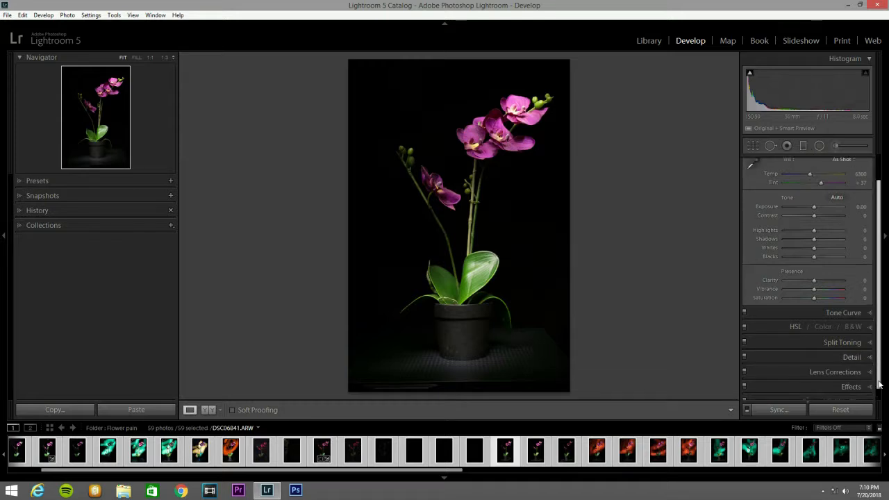
pyautogui.click(868, 366)
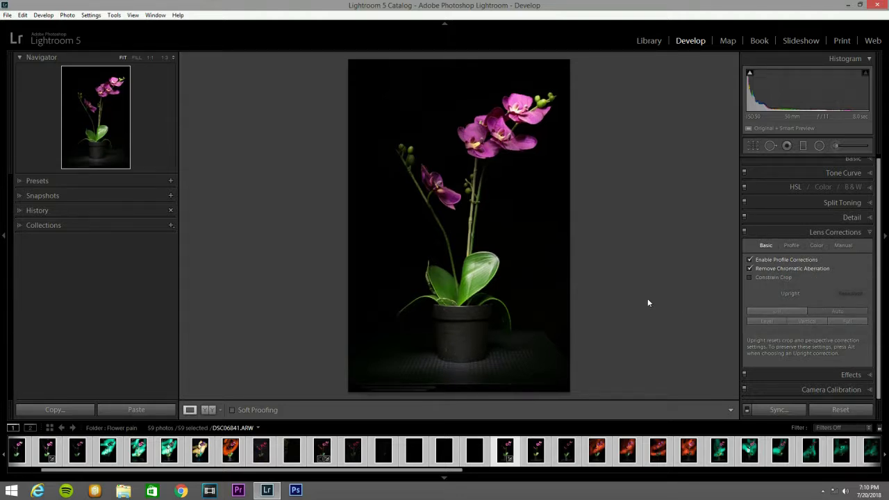
pyautogui.click(752, 277)
# Step: Crop a thin strip off the photo's lower edge below the pot and apply the crop
pyautogui.click(754, 147)
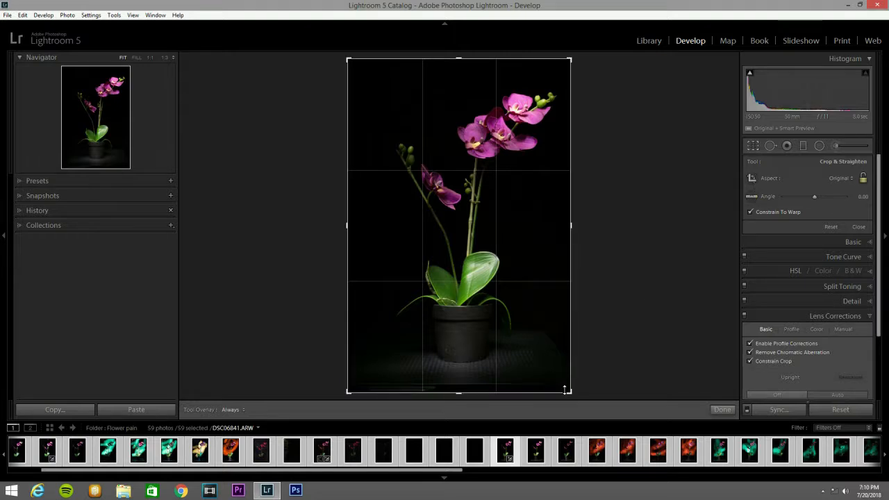
pyautogui.moveTo(567, 389); pyautogui.dragTo(567, 383)
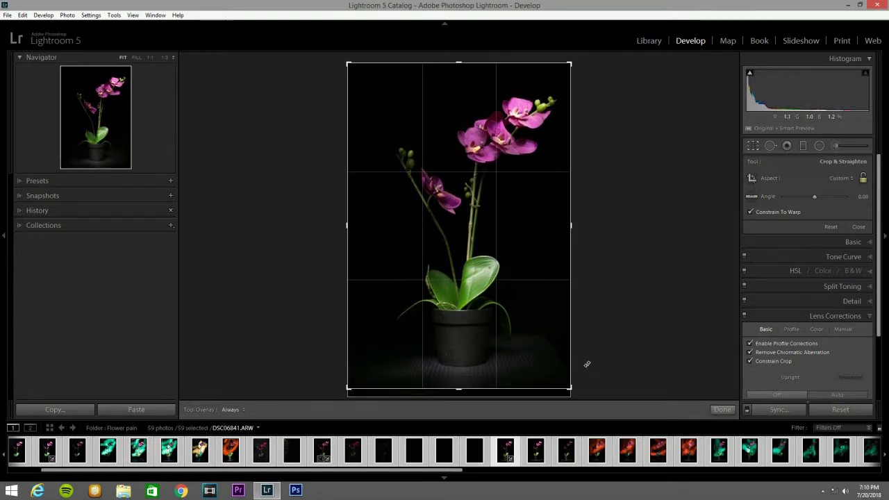
pyautogui.click(753, 146)
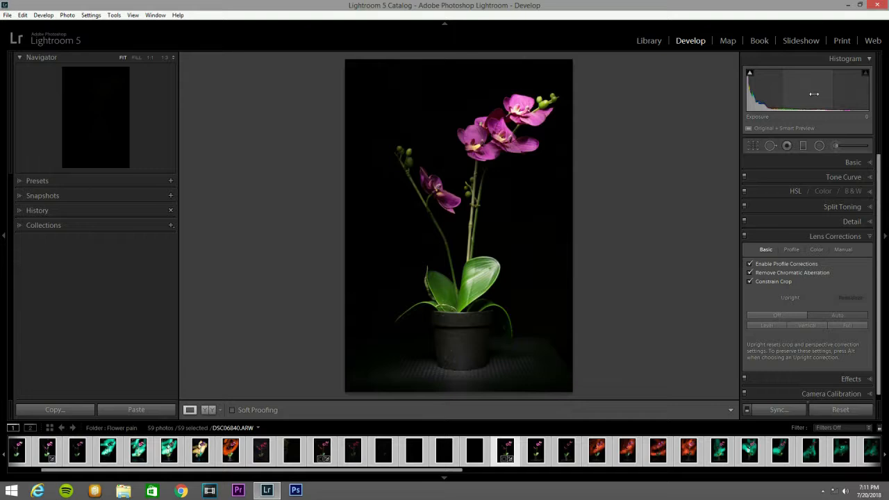
# Step: Set the photo's Highlights to -15 and Blacks to -28
pyautogui.click(865, 162)
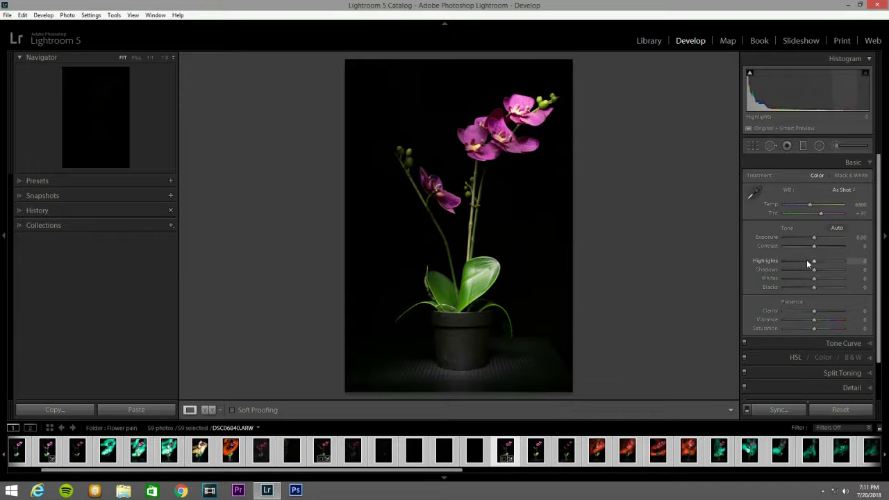
pyautogui.moveTo(815, 263); pyautogui.dragTo(811, 264)
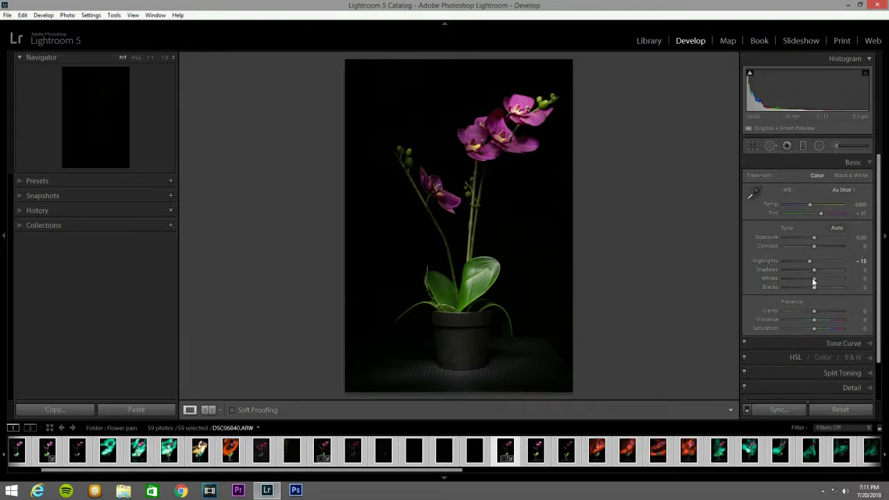
pyautogui.moveTo(814, 288); pyautogui.dragTo(805, 296)
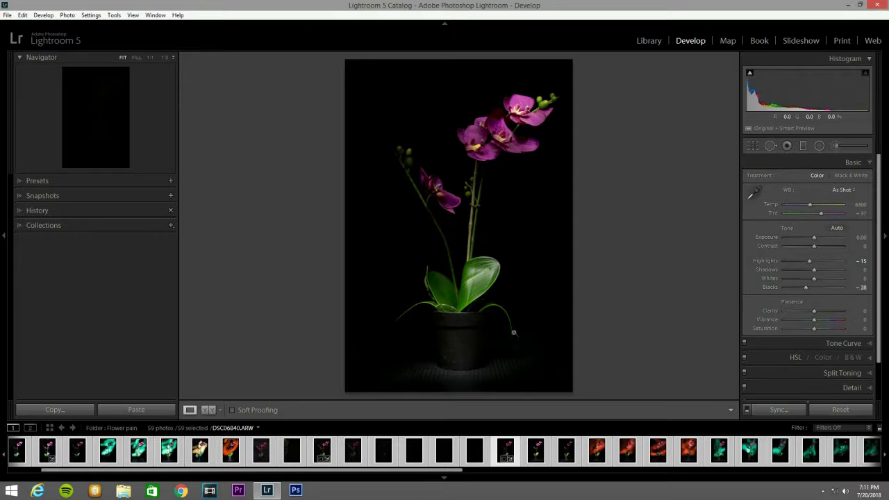
# Step: Add a Highlight Priority post-crop vignette with an amount of -21
pyautogui.scroll(-2, 863, 387)
pyautogui.click(861, 360)
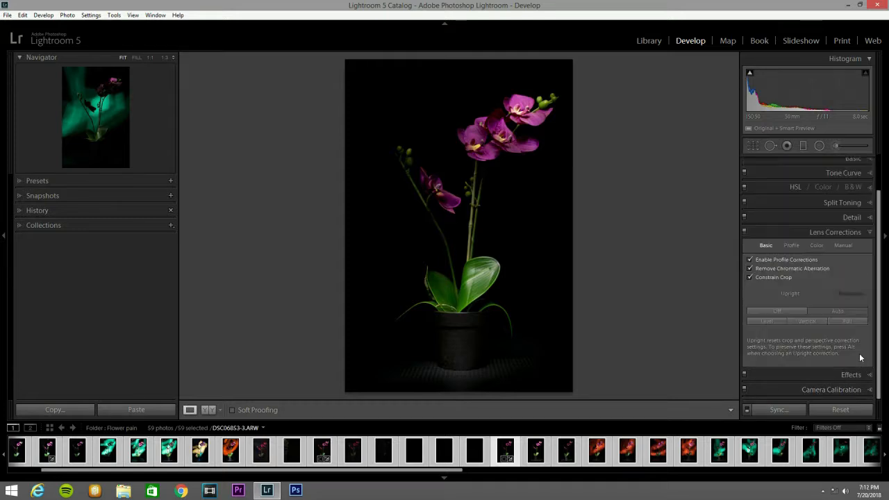
pyautogui.click(861, 376)
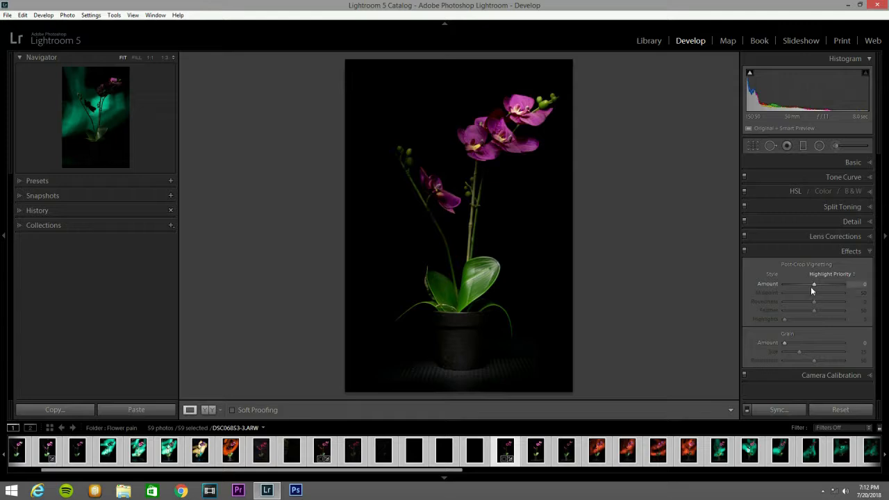
pyautogui.moveTo(812, 284); pyautogui.dragTo(806, 286)
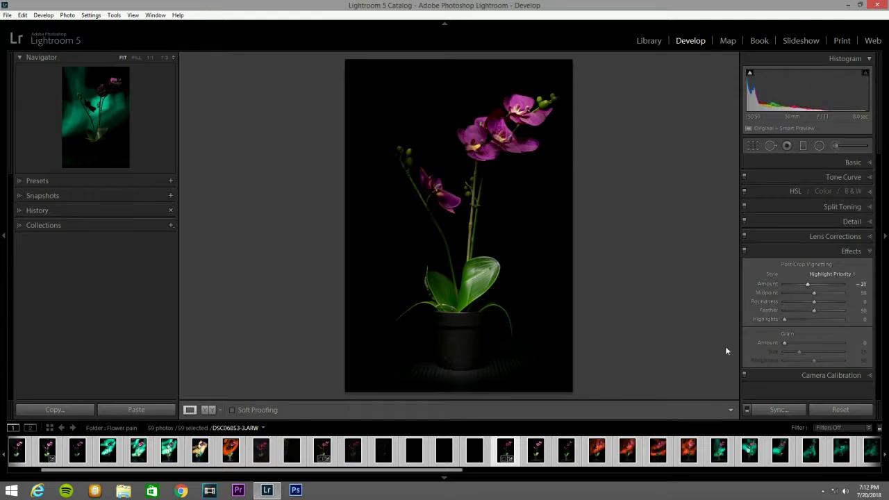
# Step: Paint an adjustment brush mask at size 8 over the pot and the surface around it
pyautogui.click(870, 162)
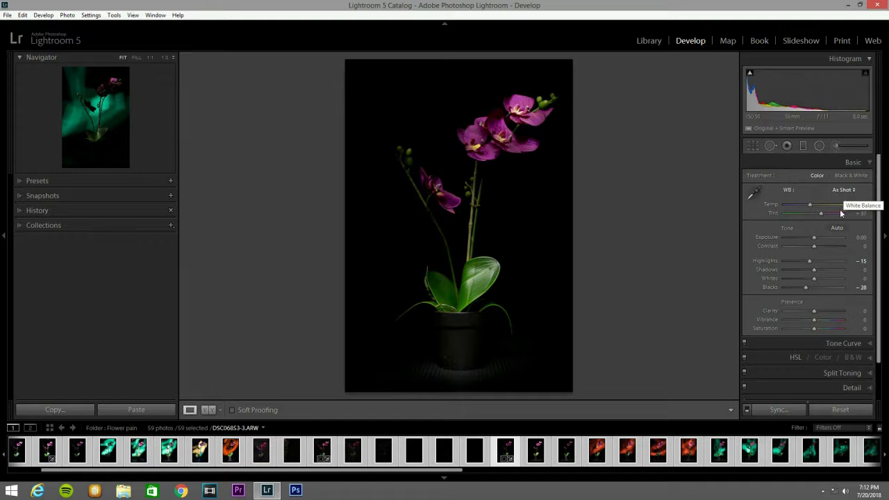
pyautogui.click(836, 146)
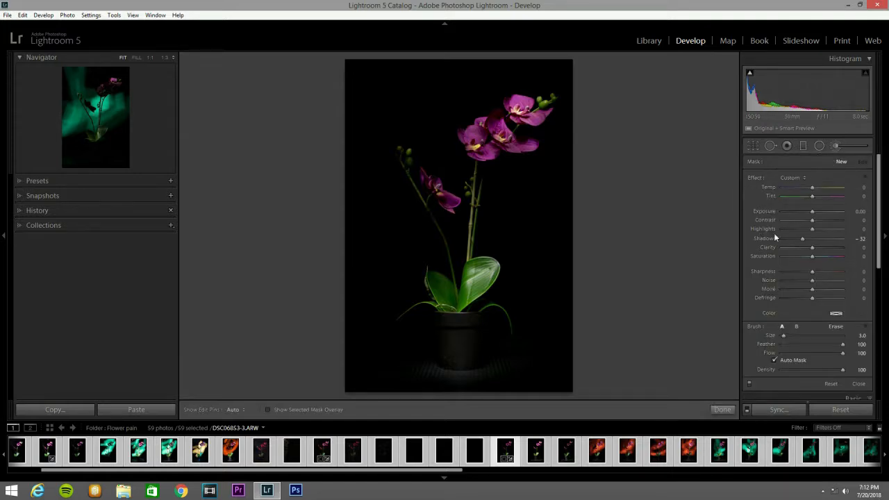
pyautogui.click(805, 178)
pyautogui.click(718, 49)
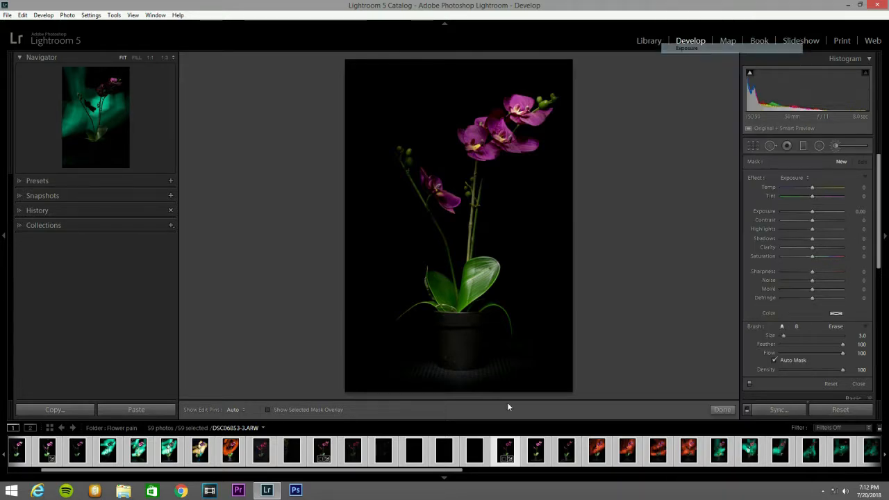
pyautogui.click(535, 362)
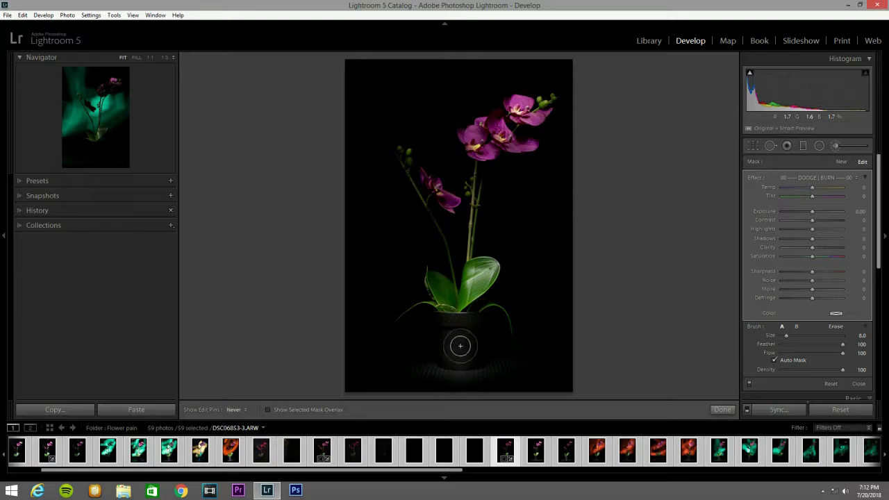
pyautogui.press('h')
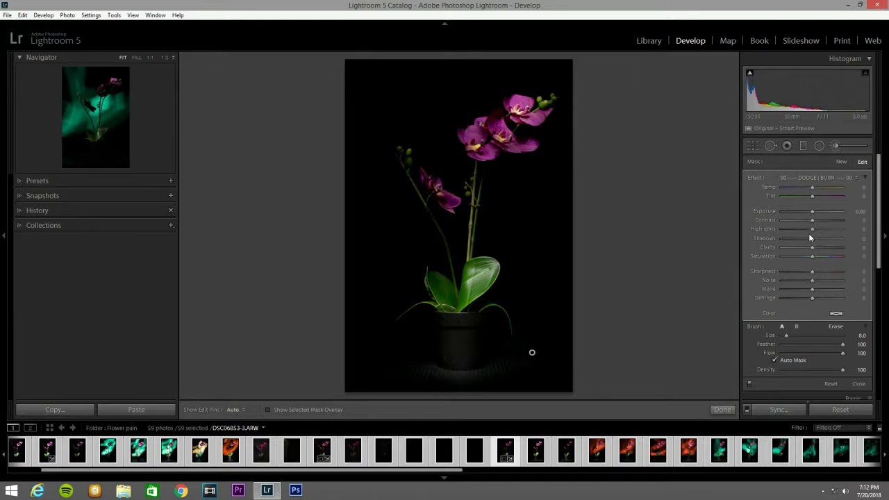
# Step: Switch the pot mask to the Exposure effect and set its exposure to -0.31 and highlights to -9
pyautogui.click(817, 178)
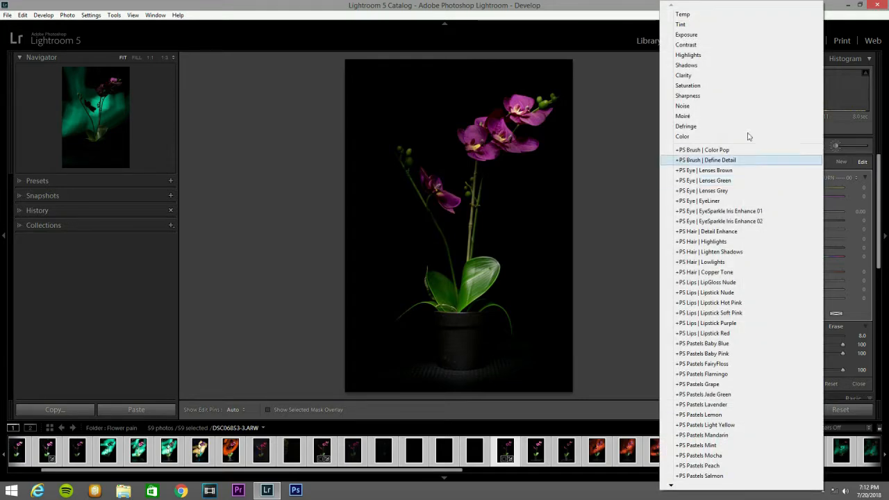
pyautogui.click(720, 34)
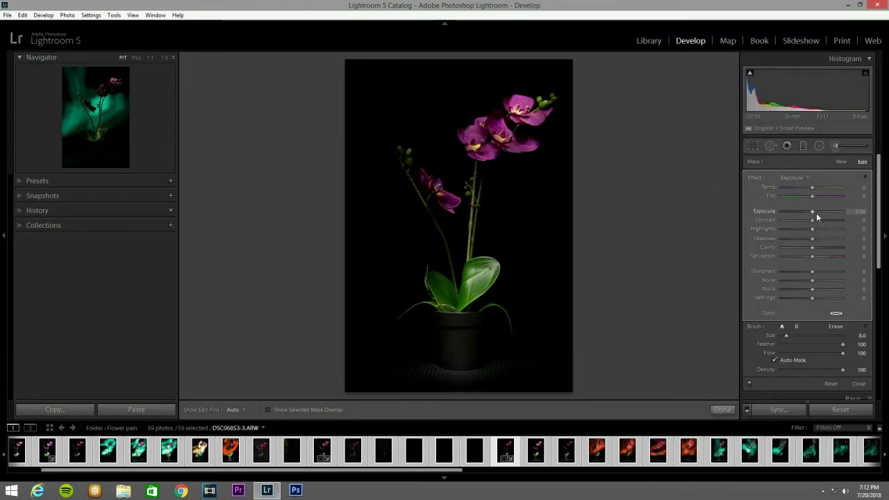
pyautogui.moveTo(813, 212); pyautogui.dragTo(812, 215)
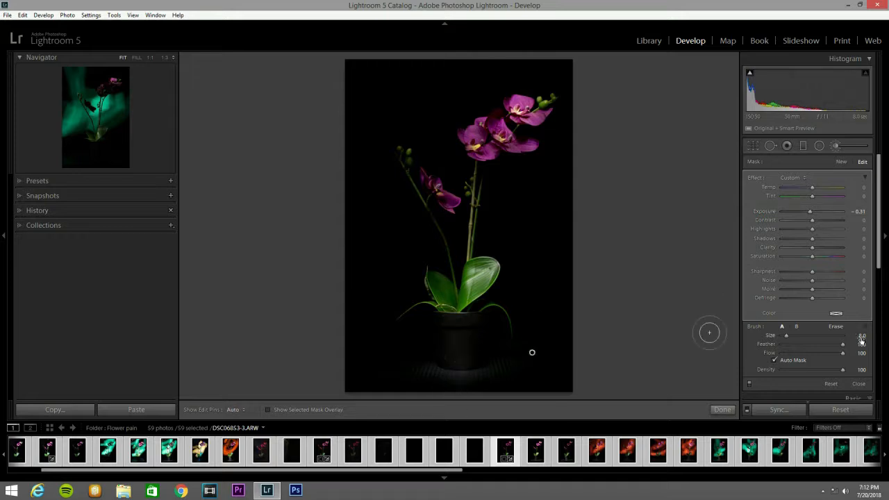
pyautogui.press('h')
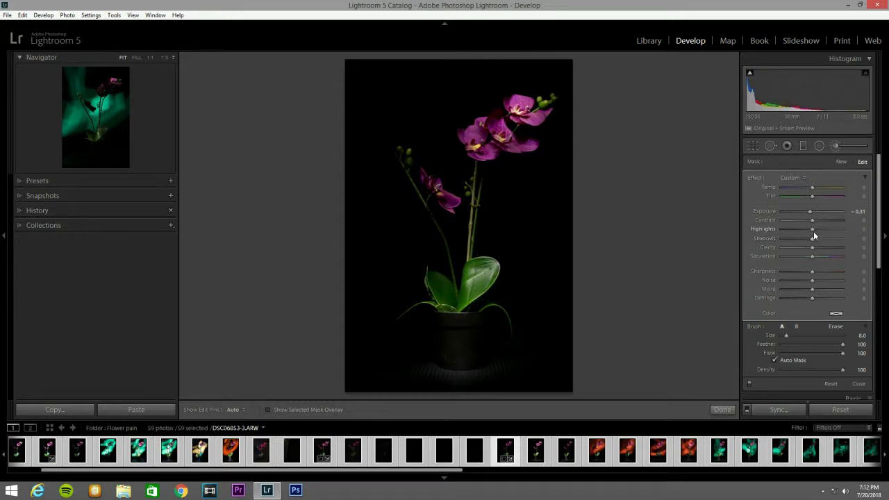
pyautogui.moveTo(815, 233); pyautogui.dragTo(811, 233)
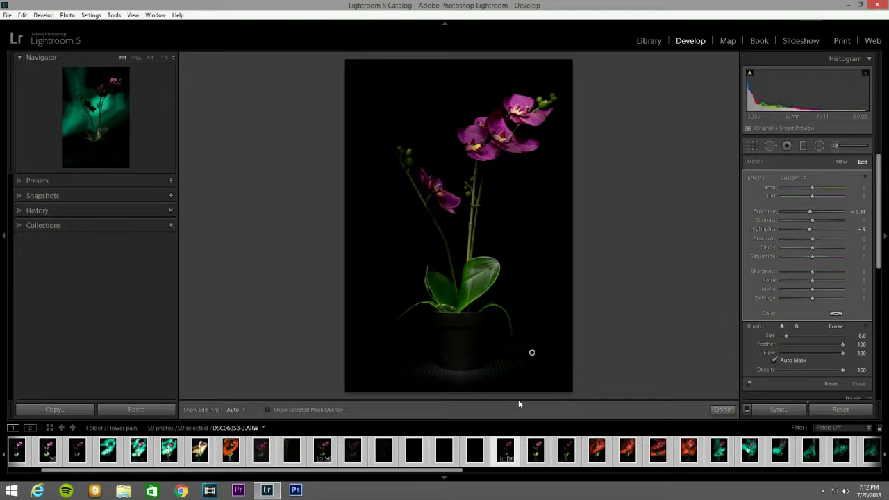
pyautogui.press('h')
pyautogui.press('h')
# Step: Paint a new adjustment brush mask over the upper orchid flowers and the buds, reducing the brush size to 2 for the buds
pyautogui.click(835, 147)
pyautogui.click(836, 144)
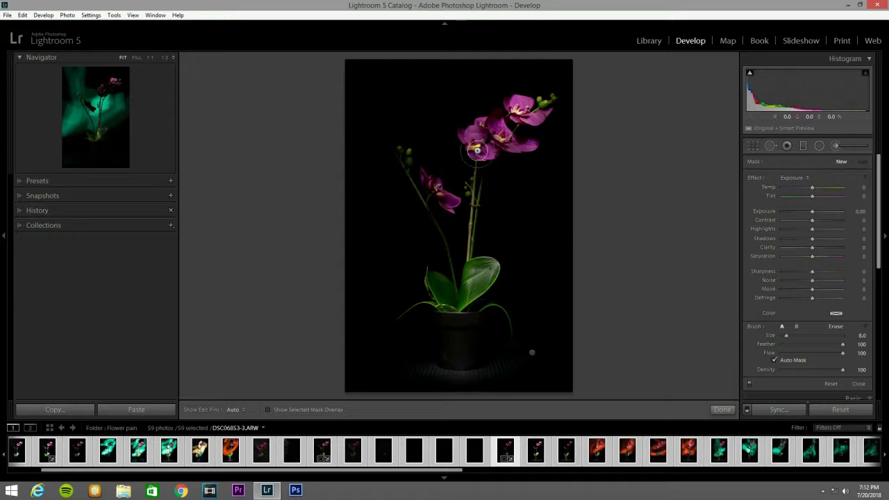
pyautogui.press('h')
pyautogui.press('h')
pyautogui.moveTo(519, 110)
pyautogui.mouseDown()
pyautogui.moveTo(528, 117)
pyautogui.moveTo(512, 112)
pyautogui.mouseUp()
pyautogui.scroll(-3, 425, 175)
pyautogui.scroll(-3, 415, 163)
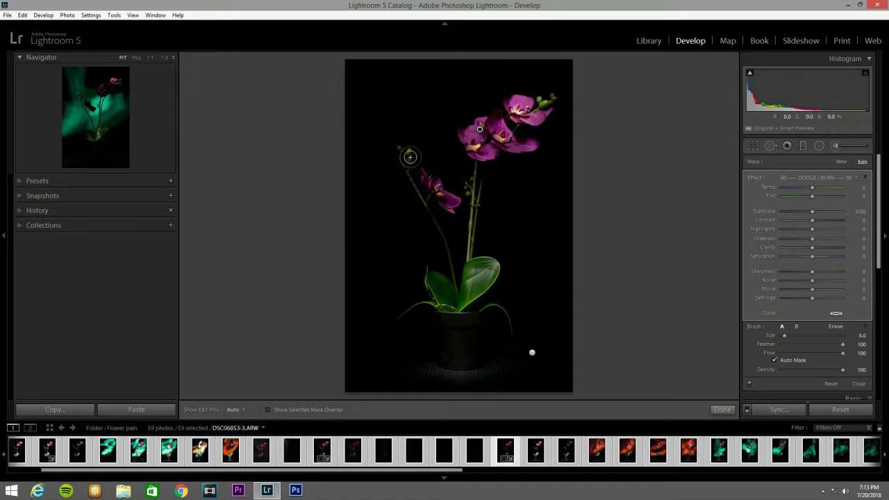
pyautogui.press('h')
pyautogui.moveTo(409, 151); pyautogui.dragTo(409, 161)
pyautogui.press('h')
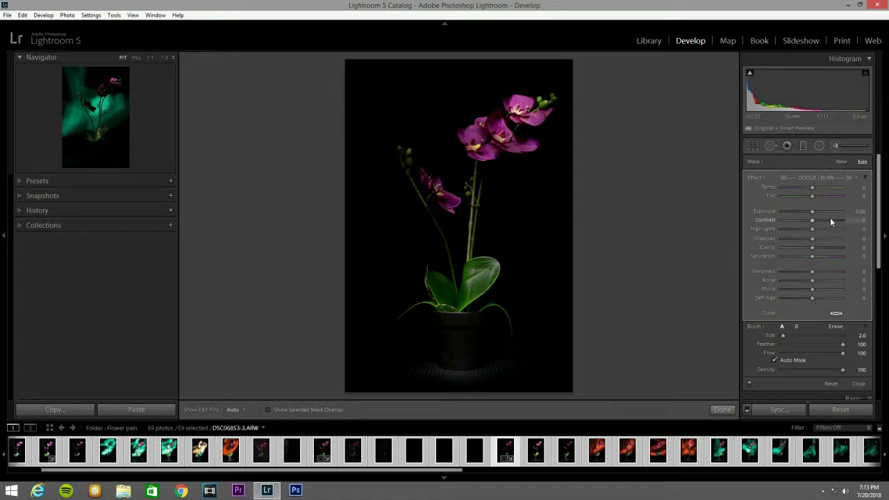
# Step: Switch the flower mask to the Exposure effect and set its exposure to 1.17 and highlights to 9
pyautogui.moveTo(818, 214); pyautogui.dragTo(820, 215)
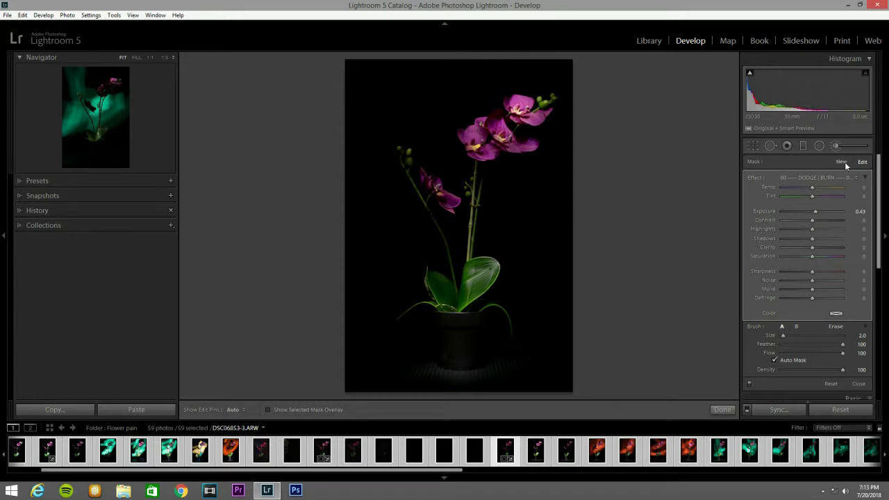
pyautogui.click(834, 178)
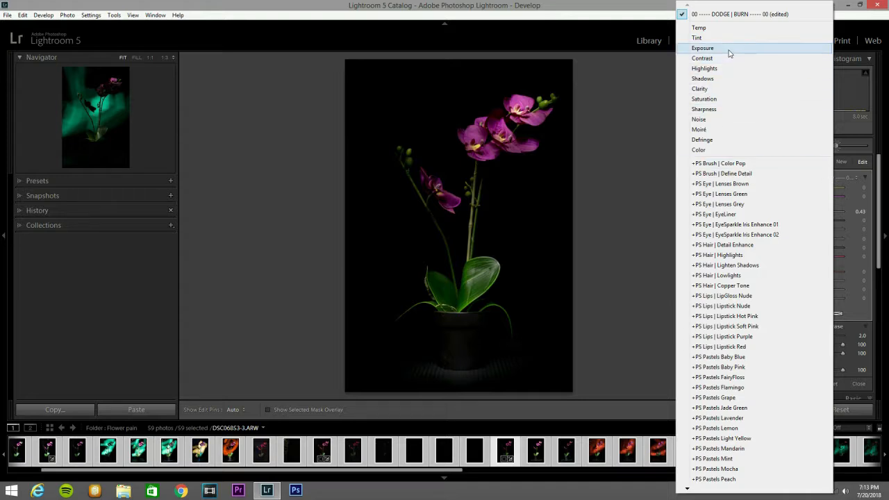
pyautogui.click(702, 48)
pyautogui.click(815, 212)
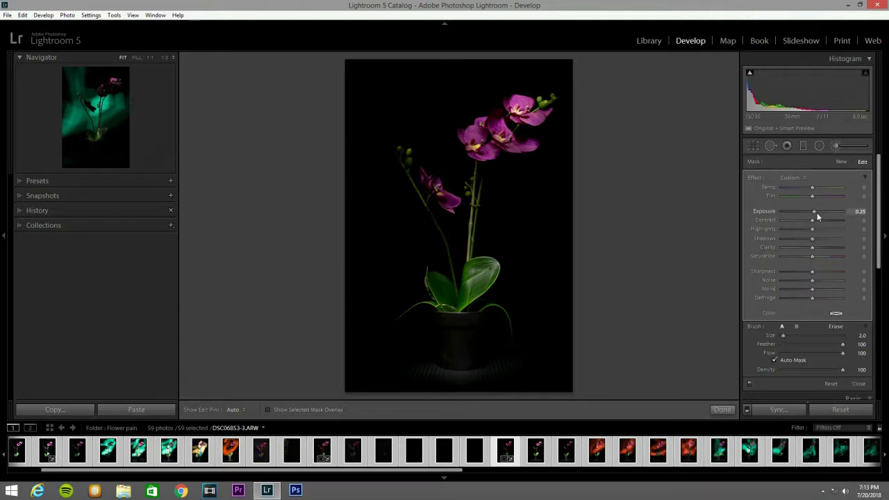
pyautogui.moveTo(821, 216); pyautogui.dragTo(825, 217)
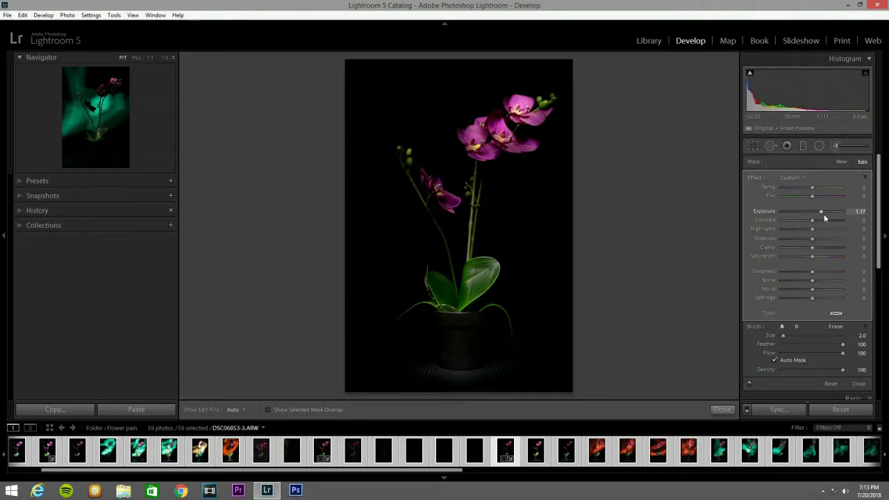
pyautogui.moveTo(813, 229); pyautogui.dragTo(815, 230)
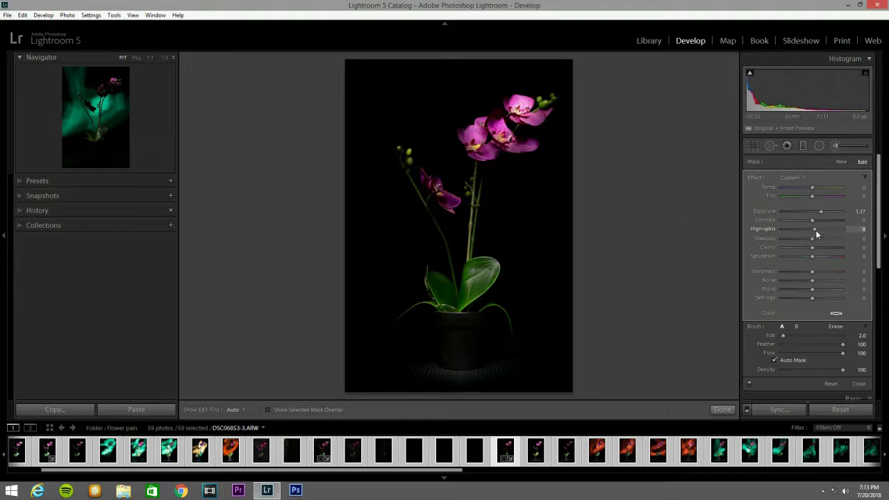
pyautogui.press('h')
pyautogui.press('h')
pyautogui.press('alt')
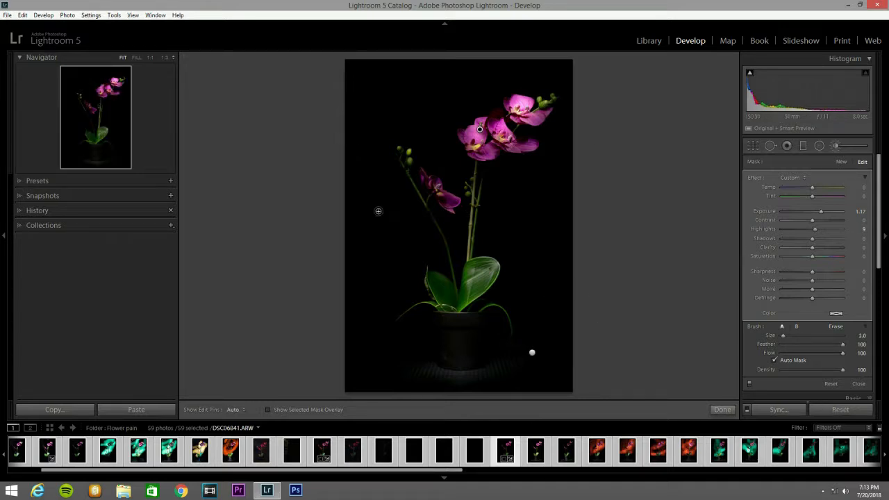
# Step: Extend the flower mask over the lower orchid flower with a size 3 brush and close the adjustment brush
pyautogui.scroll(1, 426, 186)
pyautogui.moveTo(426, 178); pyautogui.dragTo(439, 196)
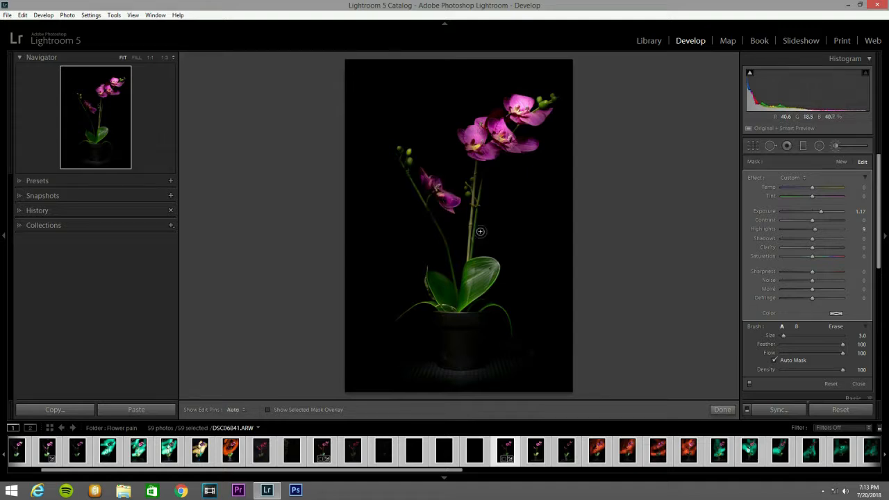
pyautogui.click(835, 146)
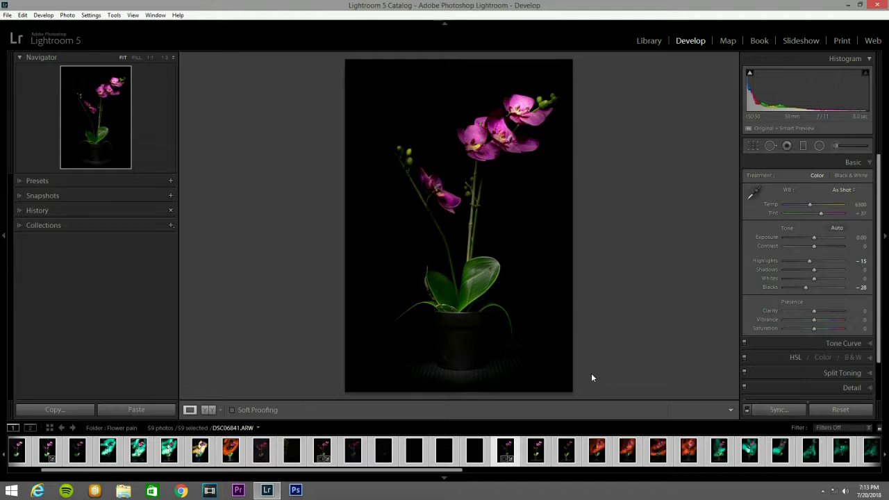
# Step: Compare the before and after versions side by side, with the left panels hidden and the lights dimmed
pyautogui.press('y')
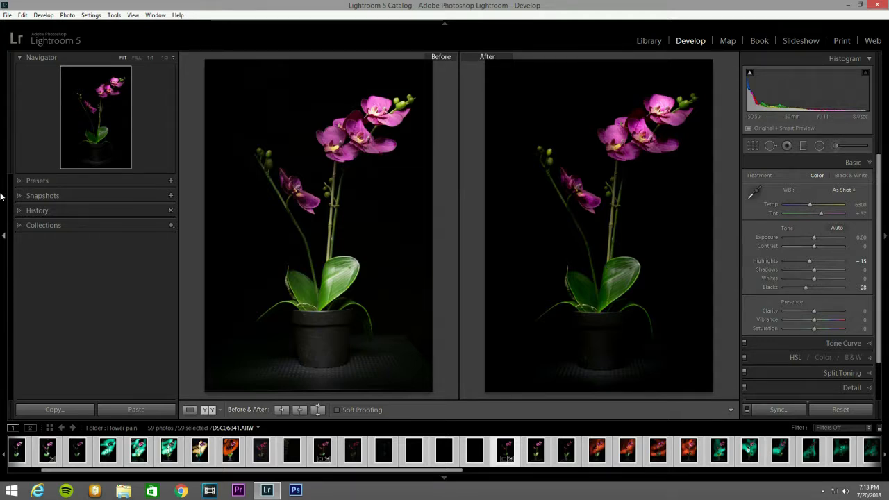
pyautogui.press('F7')
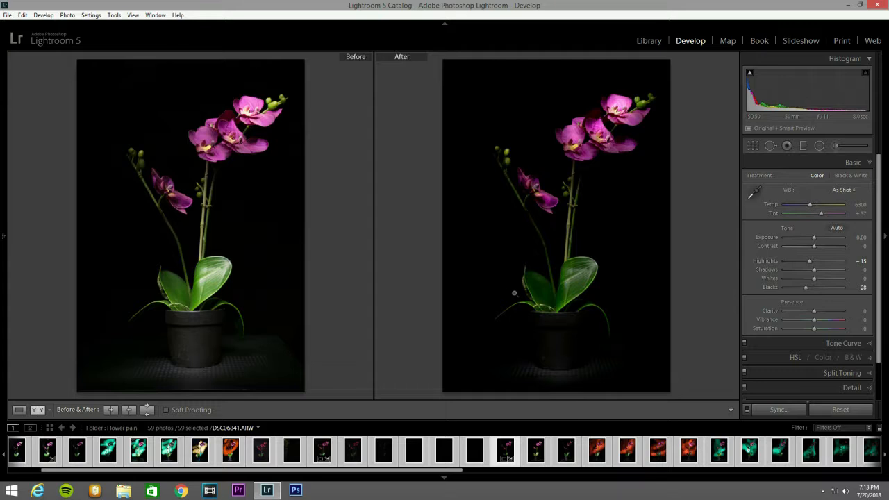
pyautogui.press('l')
pyautogui.press('l')
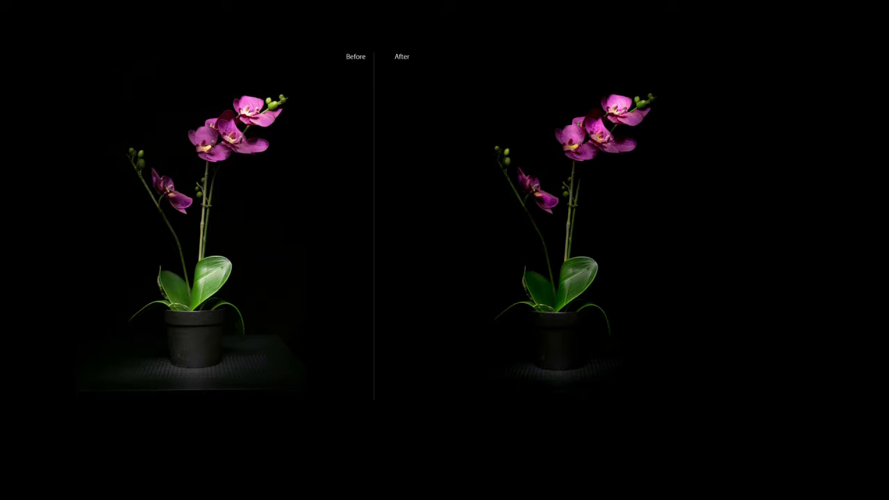
pyautogui.press('l')
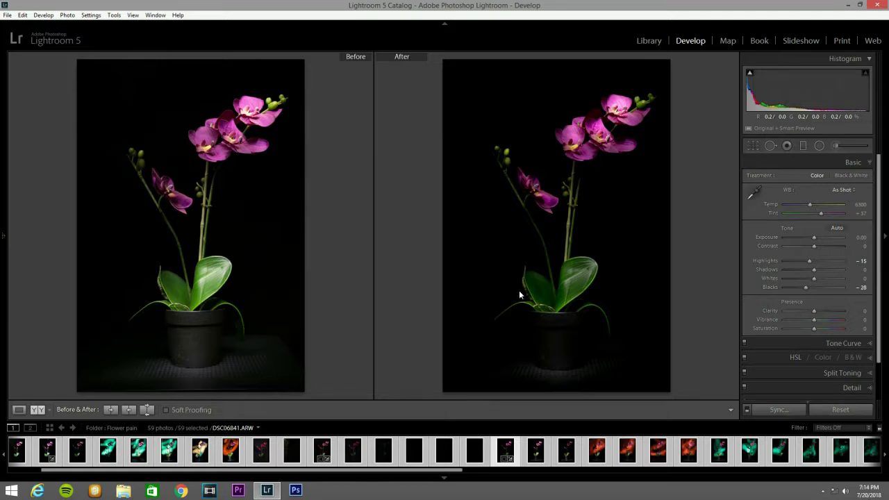
# Step: Open the orange-background orchid photo DSC06845-3.ARW for editing
pyautogui.click(319, 458)
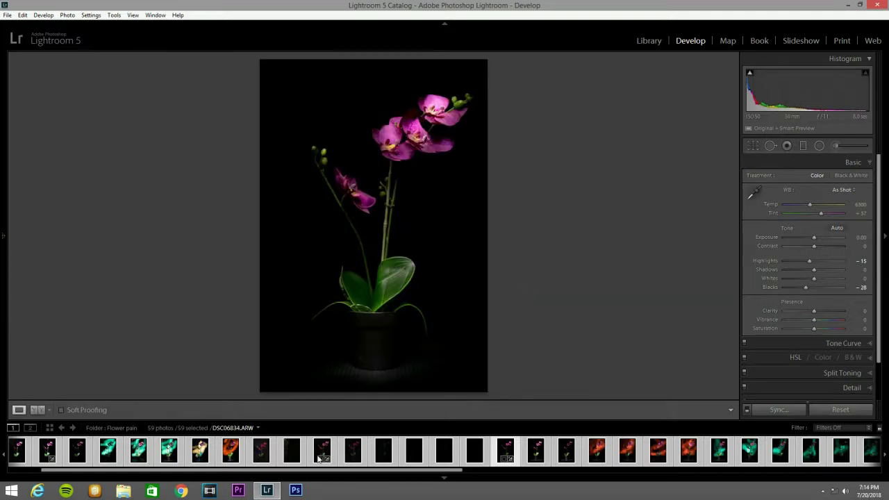
pyautogui.click(597, 452)
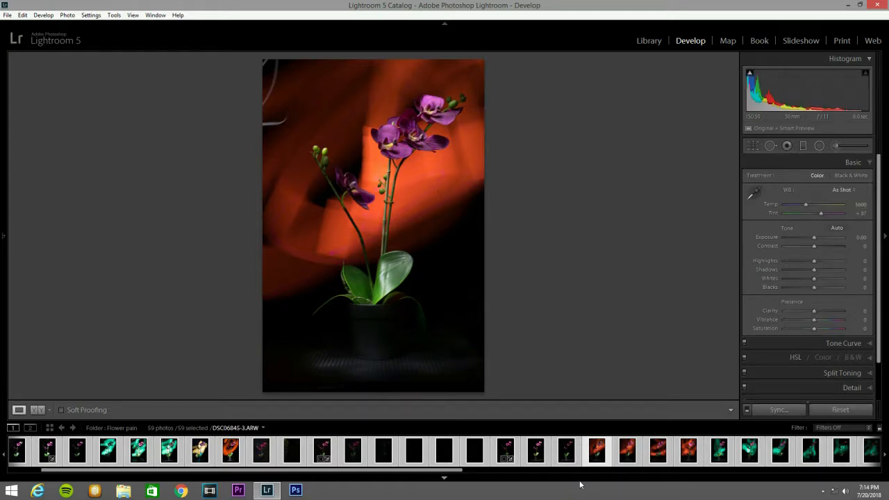
pyautogui.press('Right')
pyautogui.press('Right')
# Step: Heal the dark dust spot in the orange background beside the stems at size 66, and reset the photo's develop settings
pyautogui.click(459, 203)
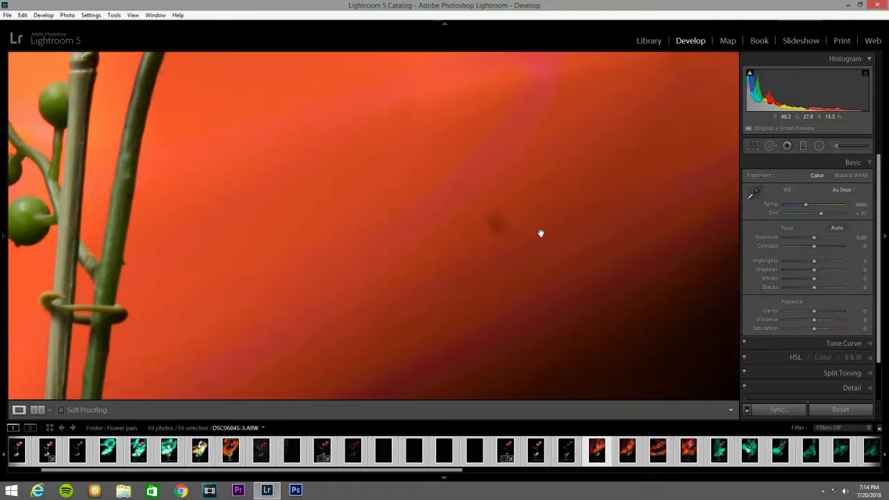
pyautogui.click(771, 145)
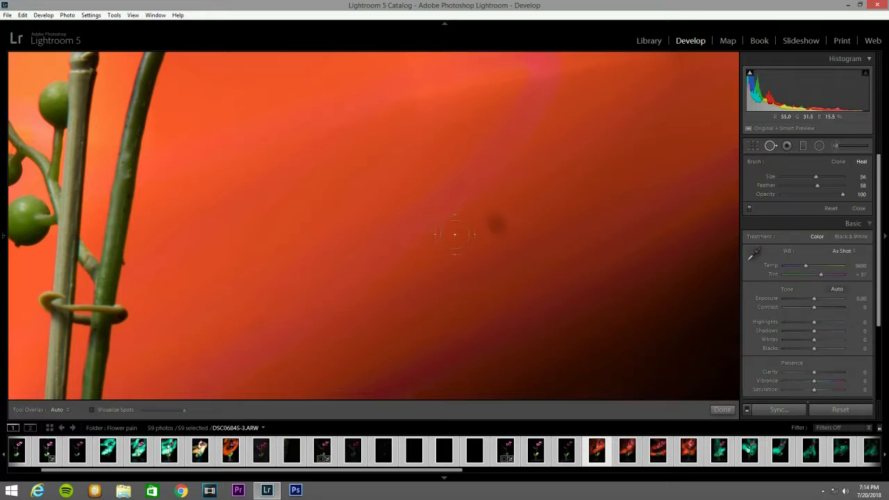
pyautogui.click(496, 216)
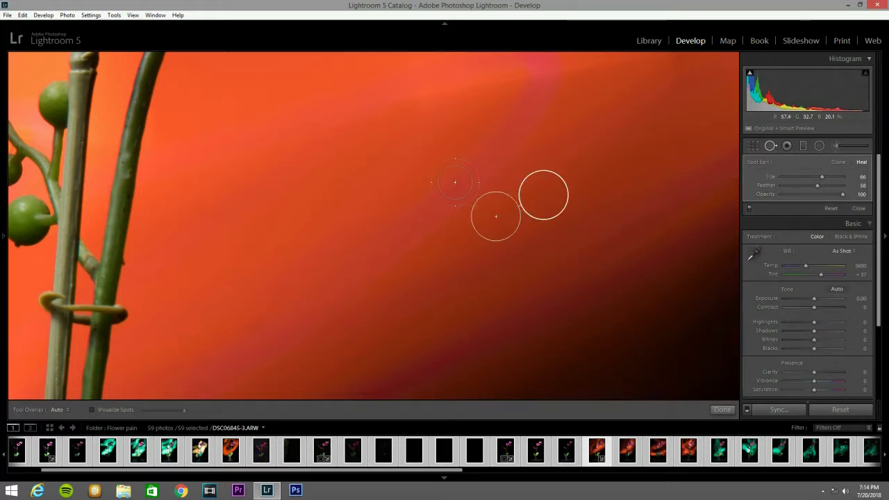
pyautogui.click(769, 145)
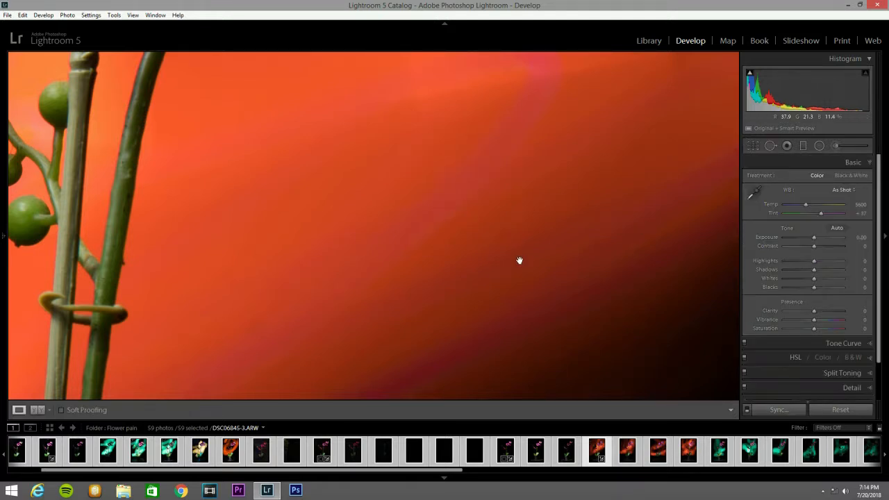
pyautogui.click(519, 260)
pyautogui.click(851, 412)
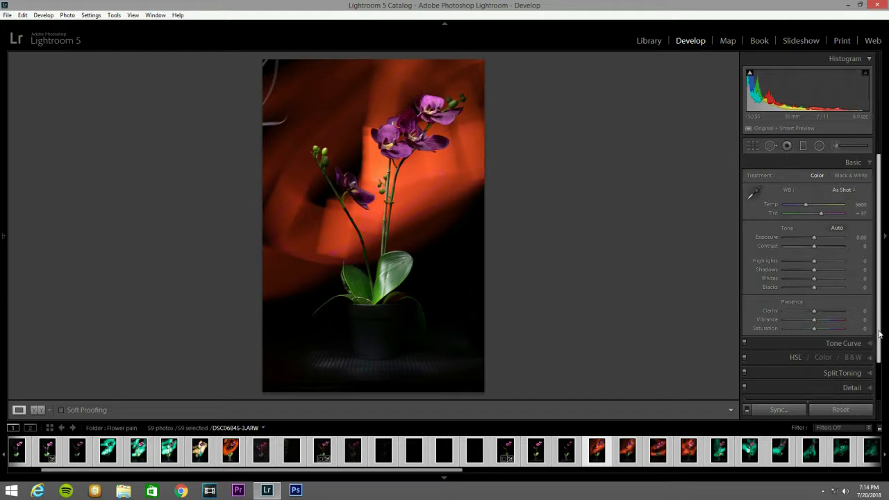
# Step: Enable profile corrections, chromatic aberration removal and Constrain Crop, trying Auto Upright and setting it back to Off
pyautogui.scroll(-3, 874, 336)
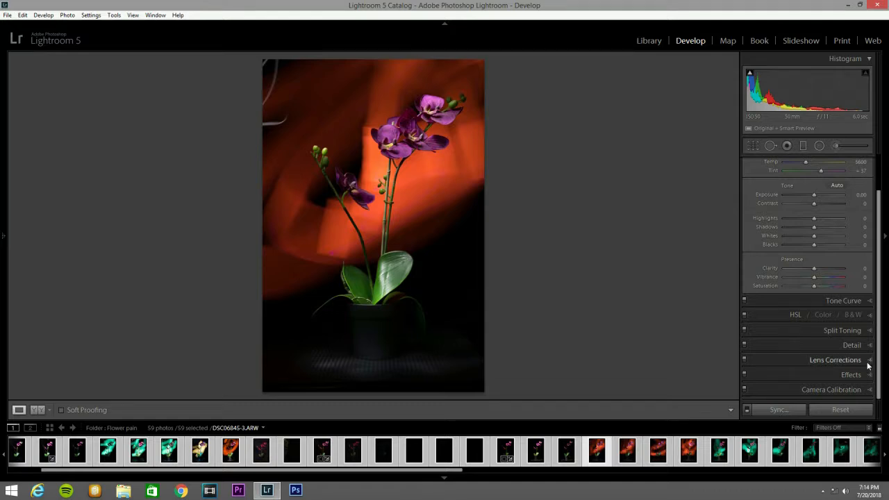
pyautogui.click(867, 361)
pyautogui.click(844, 310)
pyautogui.click(750, 277)
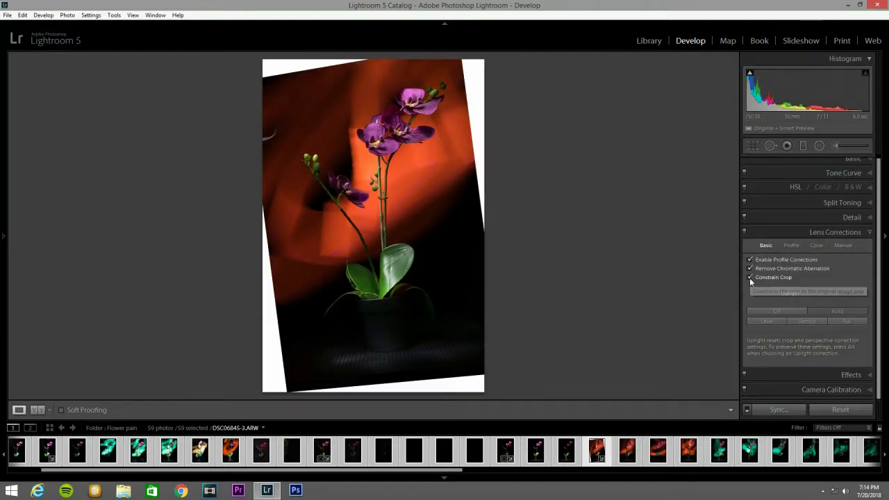
pyautogui.click(782, 311)
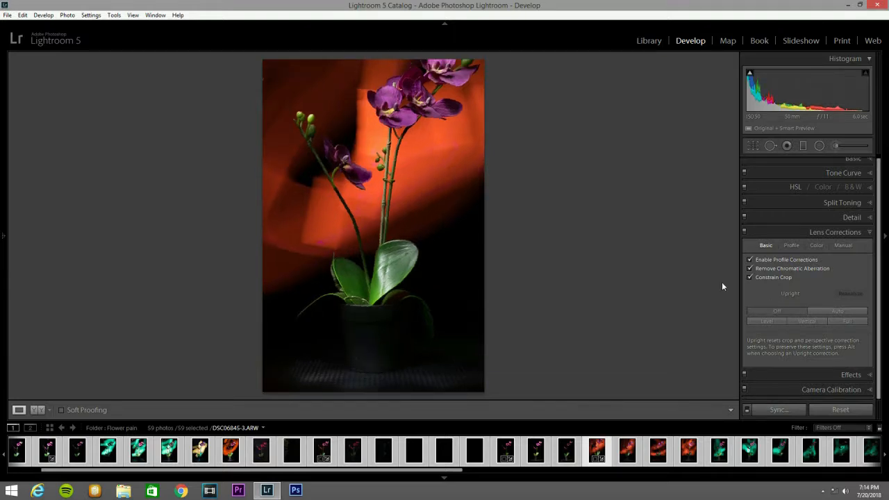
# Step: Expand the crop frame to the full photo at the original aspect ratio and apply it
pyautogui.click(752, 147)
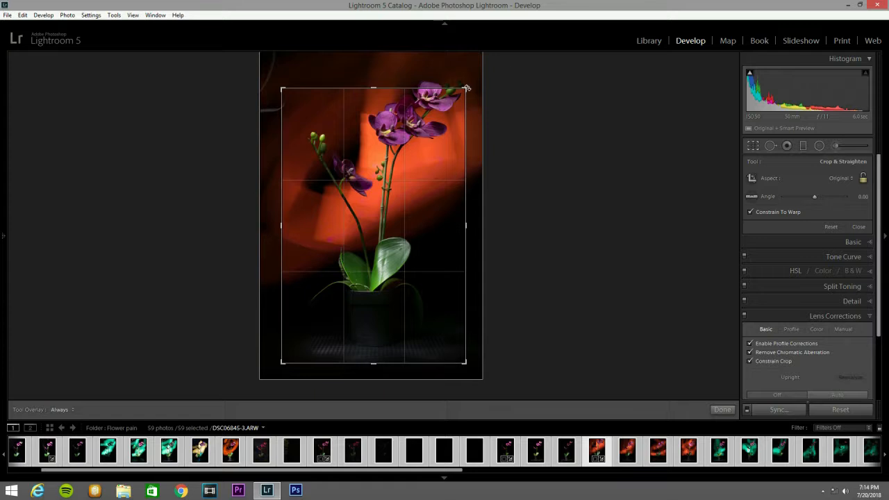
pyautogui.moveTo(467, 89); pyautogui.dragTo(487, 44)
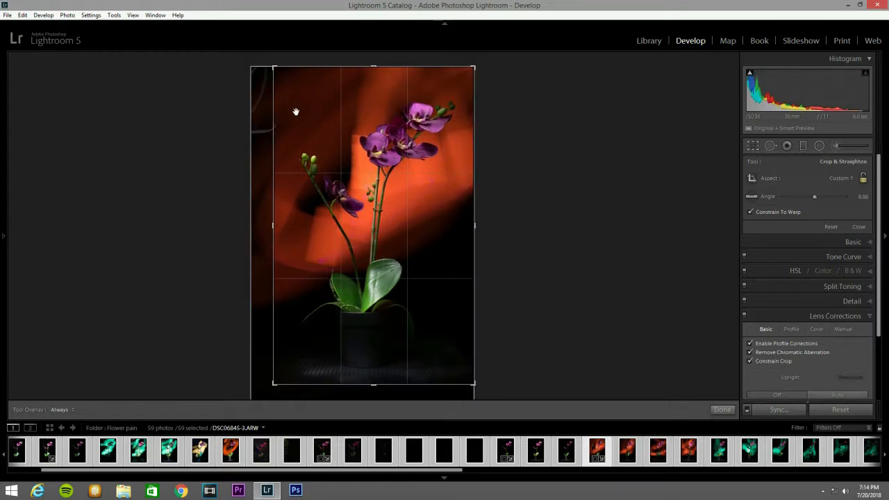
pyautogui.moveTo(284, 227); pyautogui.dragTo(271, 232)
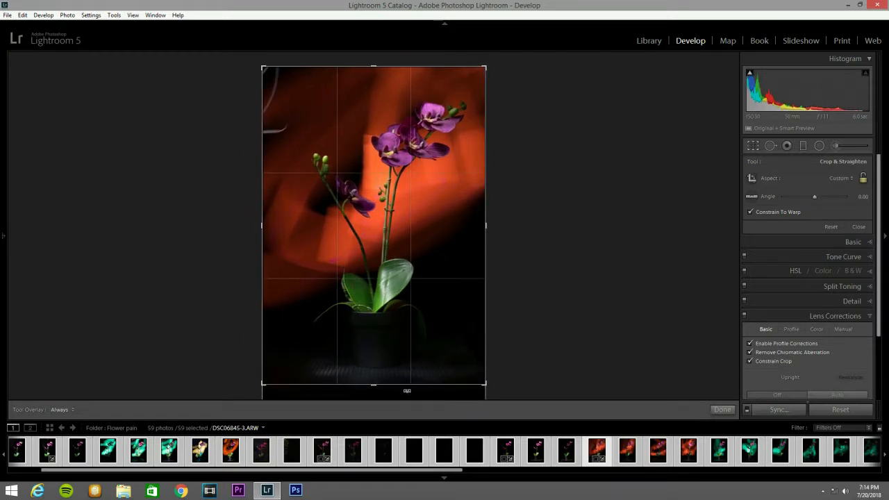
pyautogui.moveTo(411, 413); pyautogui.dragTo(413, 421)
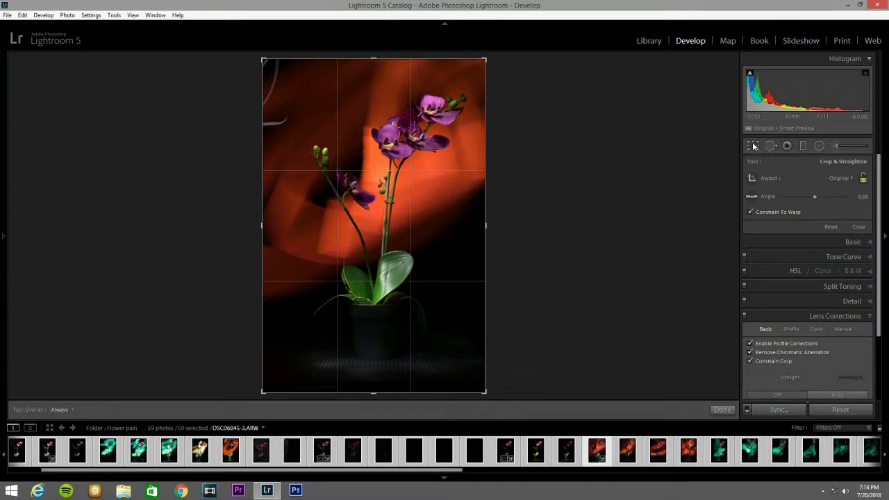
pyautogui.click(754, 146)
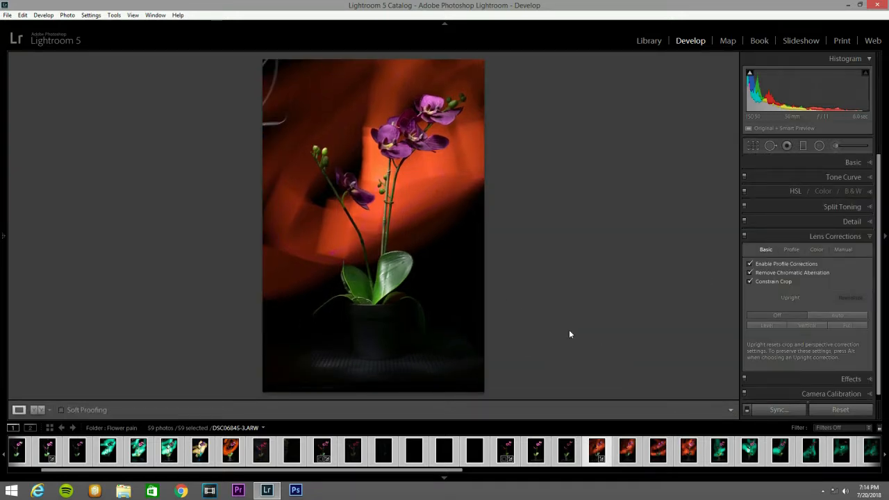
# Step: Heal the dust spot in the orange background with a size 77 healing spot
pyautogui.click(771, 146)
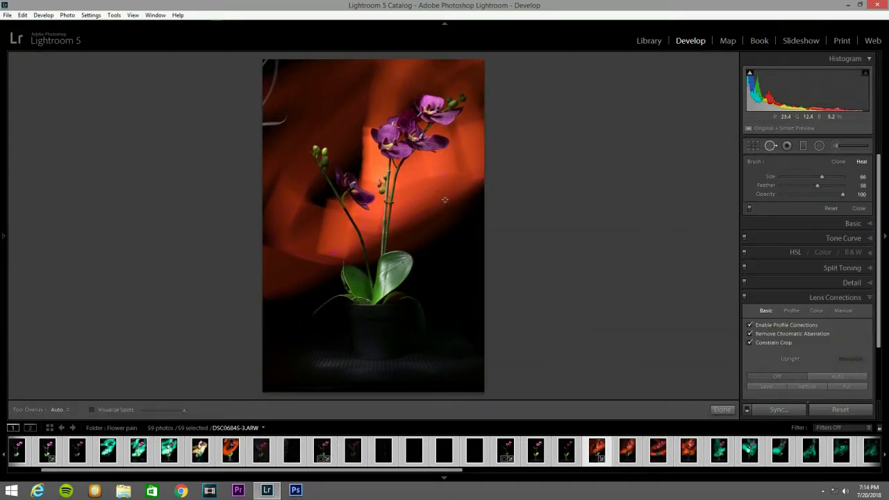
pyautogui.scroll(1, 443, 197)
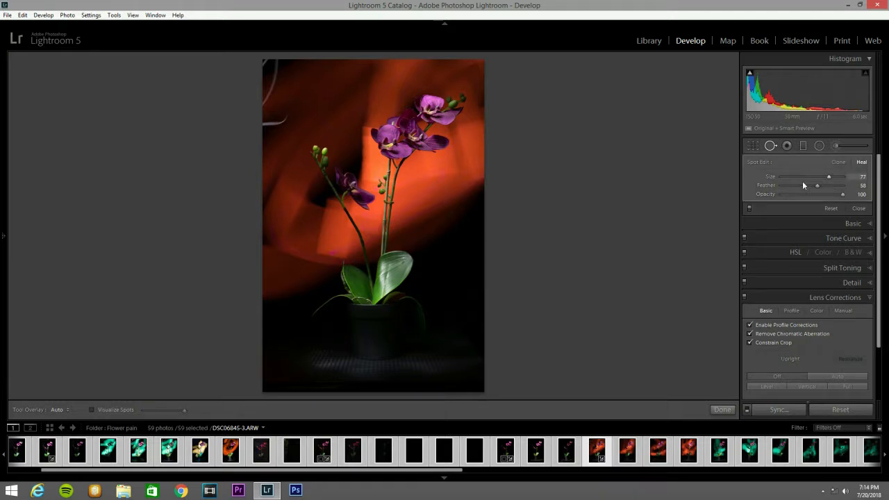
pyautogui.click(774, 147)
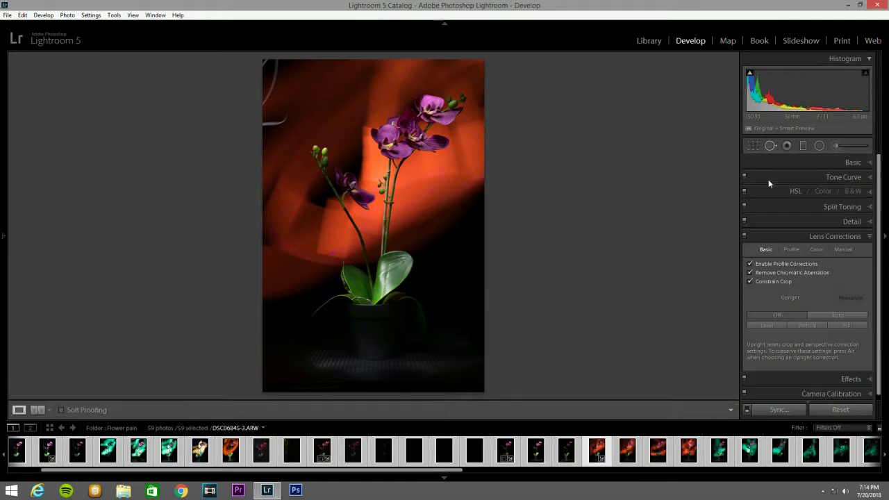
# Step: Try to crop a thin strip off the photo's lower edge, and restore the full frame
pyautogui.click(753, 146)
pyautogui.moveTo(457, 392); pyautogui.dragTo(458, 387)
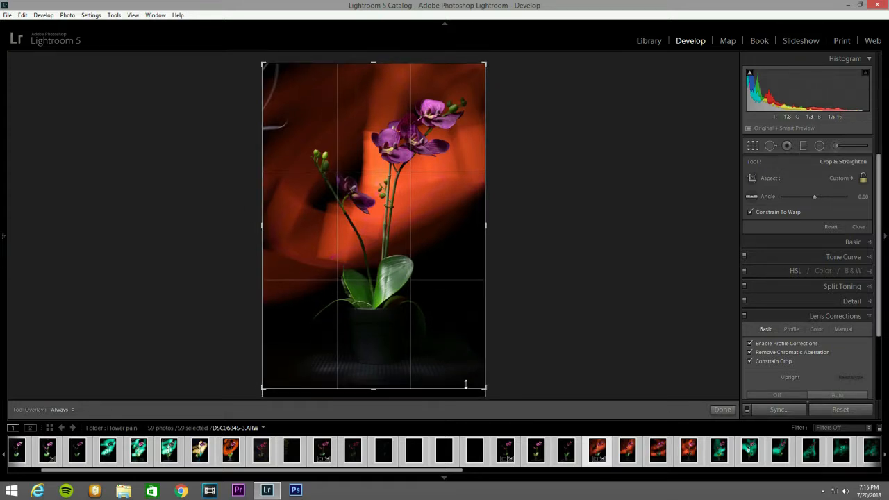
pyautogui.moveTo(465, 388); pyautogui.dragTo(461, 392)
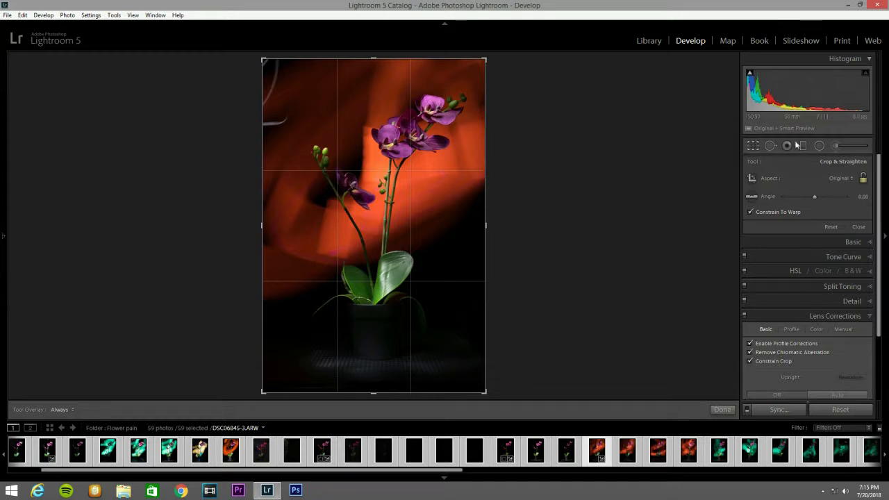
pyautogui.click(754, 146)
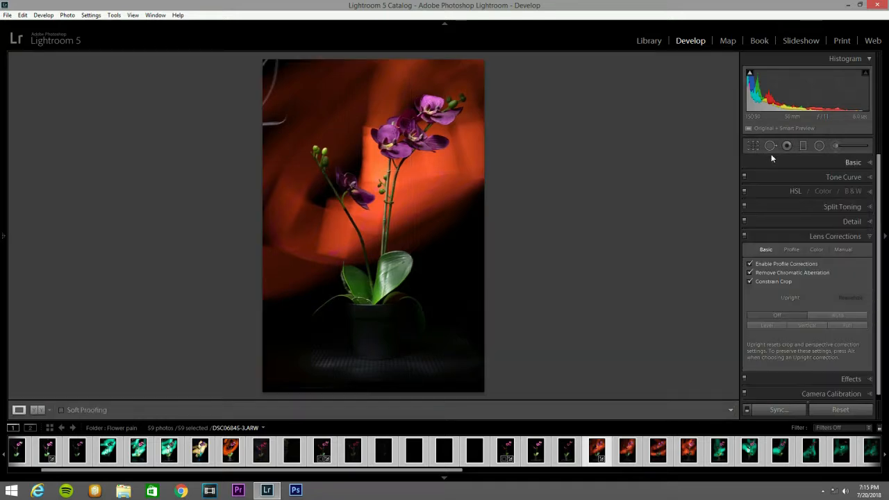
# Step: Paint a new size 8 adjustment brush mask along the surface at the photo's lower edge and over the large leaf
pyautogui.click(840, 147)
pyautogui.scroll(5, 430, 384)
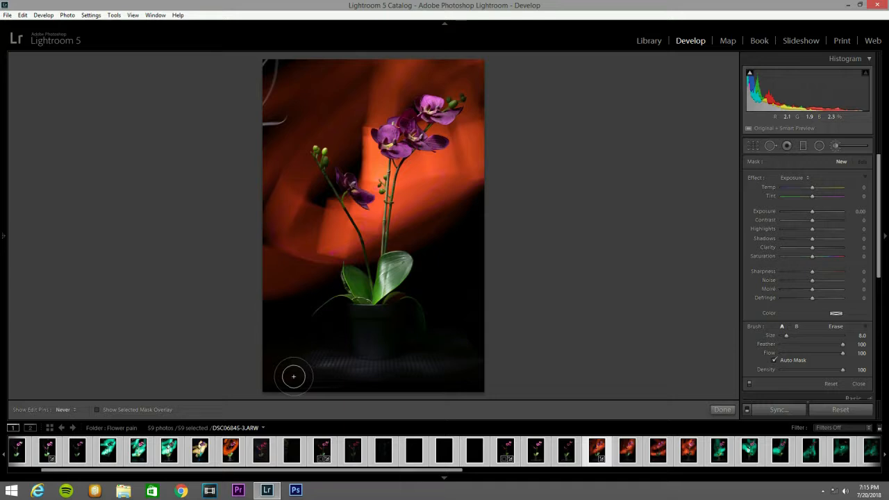
pyautogui.click(478, 393)
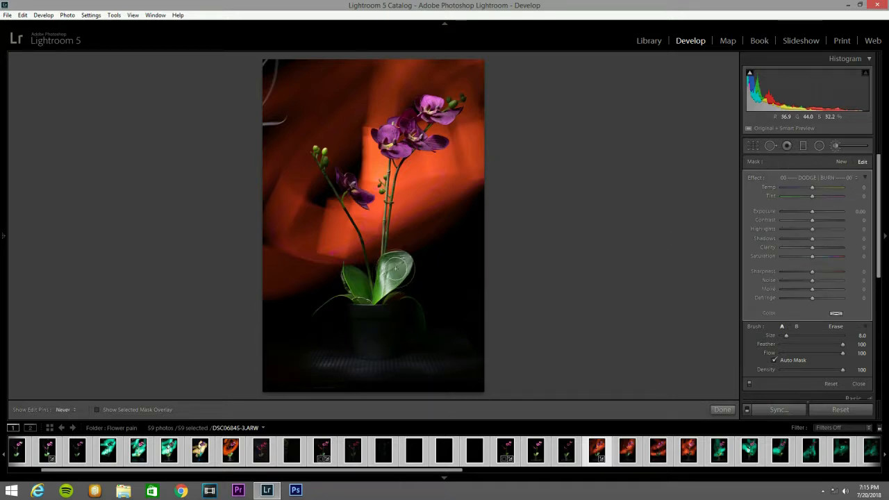
pyautogui.press('h')
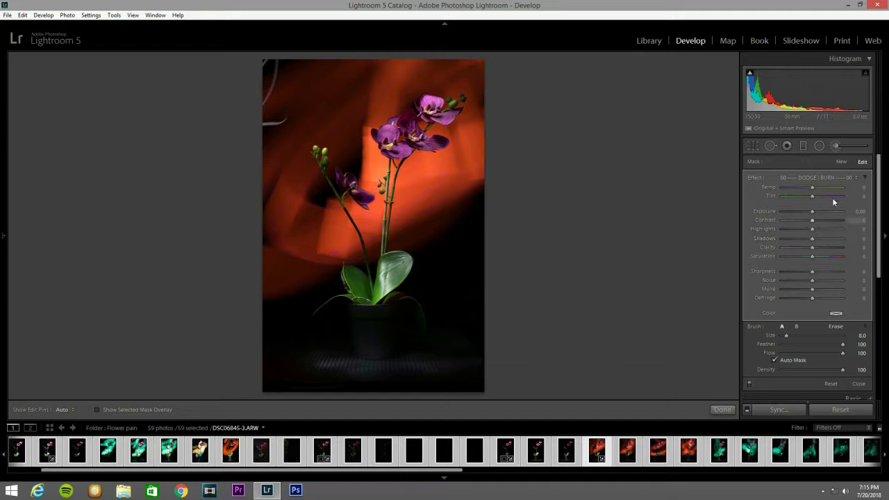
# Step: Switch the new mask to the Exposure effect and set its exposure to -0.62 and highlights to -100
pyautogui.click(824, 177)
pyautogui.click(698, 35)
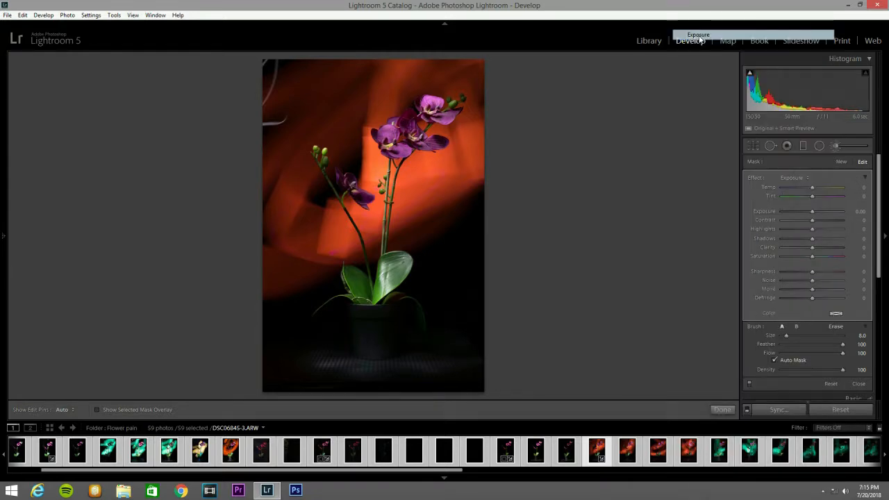
pyautogui.moveTo(814, 216); pyautogui.dragTo(809, 245)
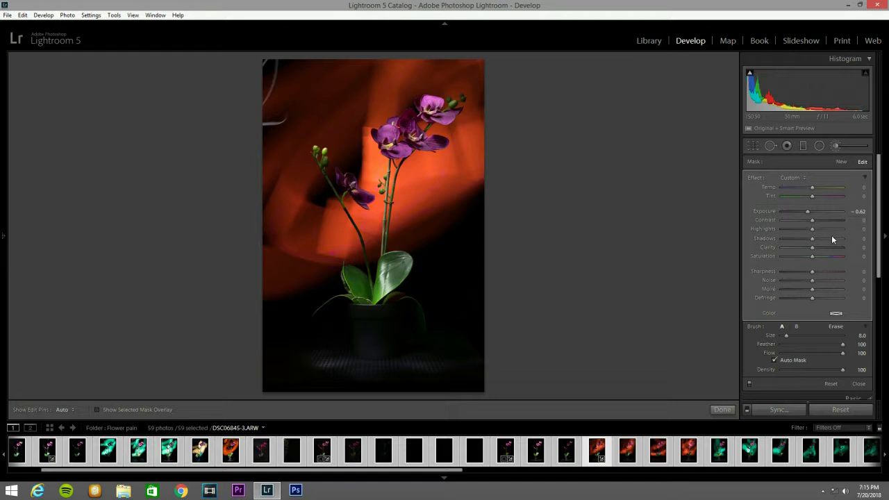
pyautogui.moveTo(812, 229); pyautogui.dragTo(782, 229)
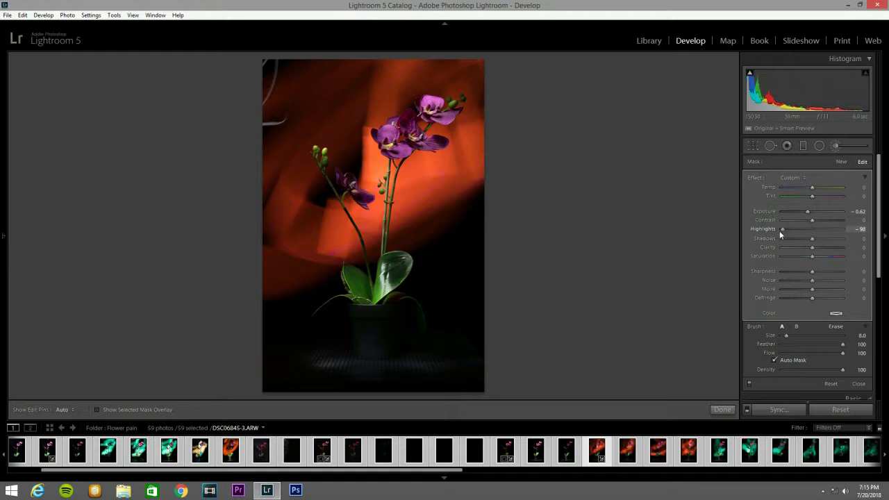
pyautogui.press('h')
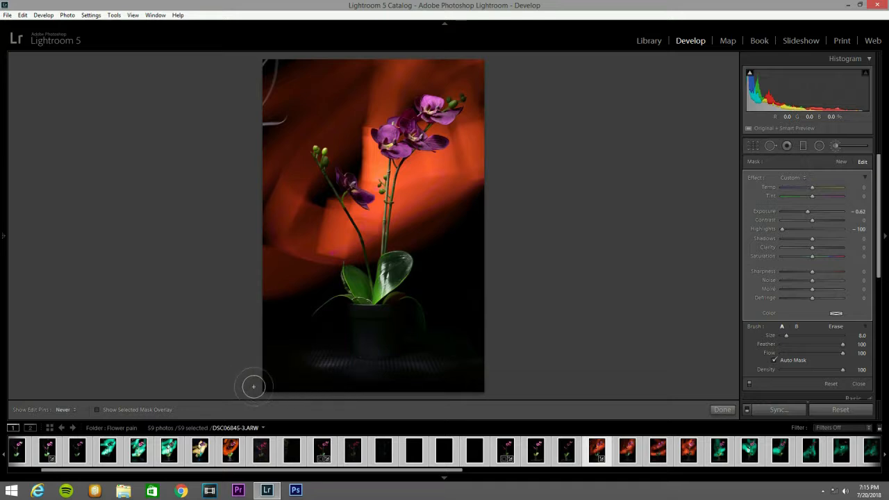
pyautogui.press('h')
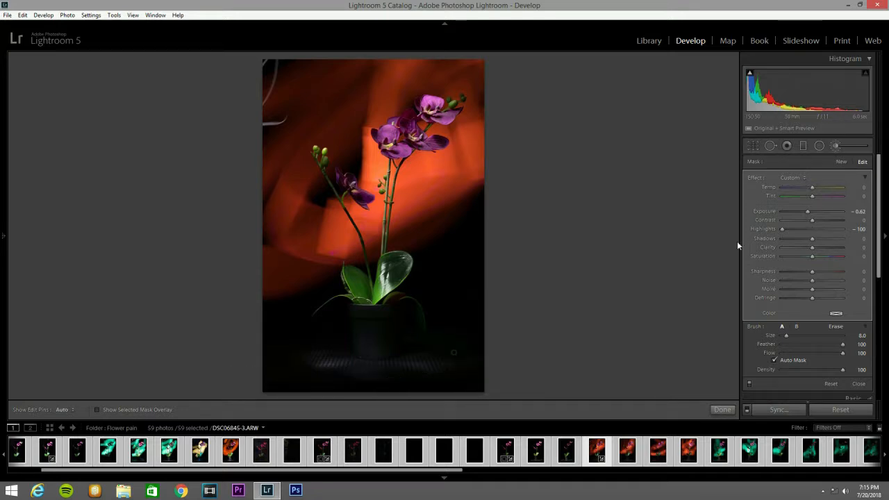
# Step: Paint a new size 8 adjustment brush mask with exposure -1.17 over the dark surface at the photo's lower right
pyautogui.click(837, 146)
pyautogui.click(836, 146)
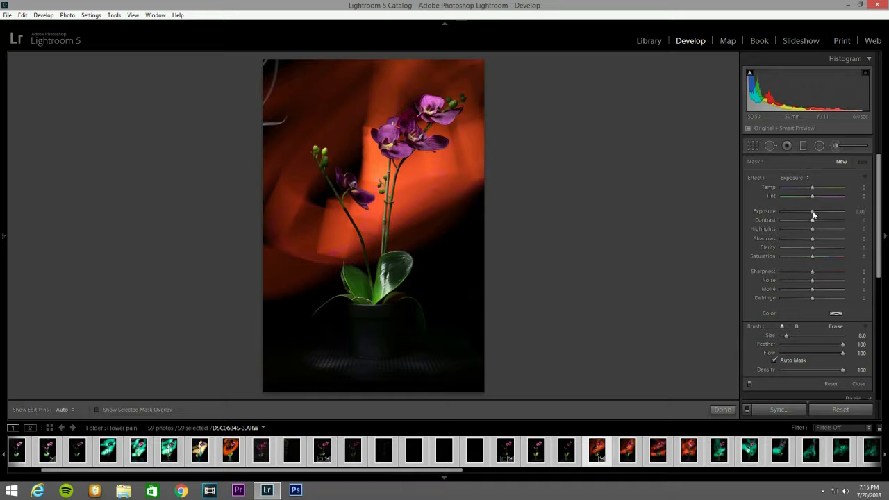
pyautogui.moveTo(809, 216); pyautogui.dragTo(803, 212)
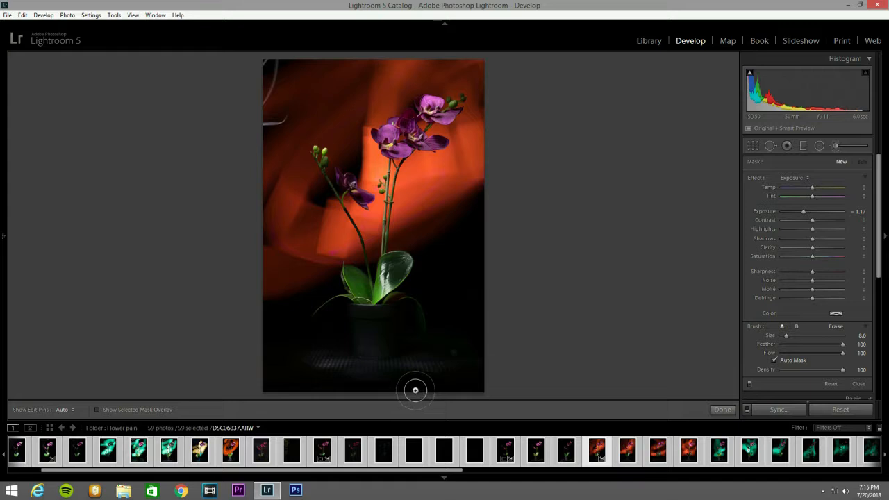
pyautogui.press('h')
pyautogui.moveTo(477, 378)
pyautogui.mouseDown()
pyautogui.moveTo(470, 344)
pyautogui.moveTo(471, 373)
pyautogui.moveTo(449, 384)
pyautogui.moveTo(350, 388)
pyautogui.moveTo(281, 379)
pyautogui.moveTo(442, 384)
pyautogui.moveTo(297, 384)
pyautogui.moveTo(275, 365)
pyautogui.moveTo(273, 345)
pyautogui.moveTo(276, 376)
pyautogui.moveTo(302, 384)
pyautogui.moveTo(470, 390)
pyautogui.moveTo(477, 385)
pyautogui.moveTo(463, 360)
pyautogui.moveTo(462, 327)
pyautogui.moveTo(469, 375)
pyautogui.moveTo(459, 328)
pyautogui.moveTo(458, 376)
pyautogui.moveTo(446, 382)
pyautogui.moveTo(310, 386)
pyautogui.moveTo(470, 383)
pyautogui.moveTo(522, 314)
pyautogui.mouseUp()
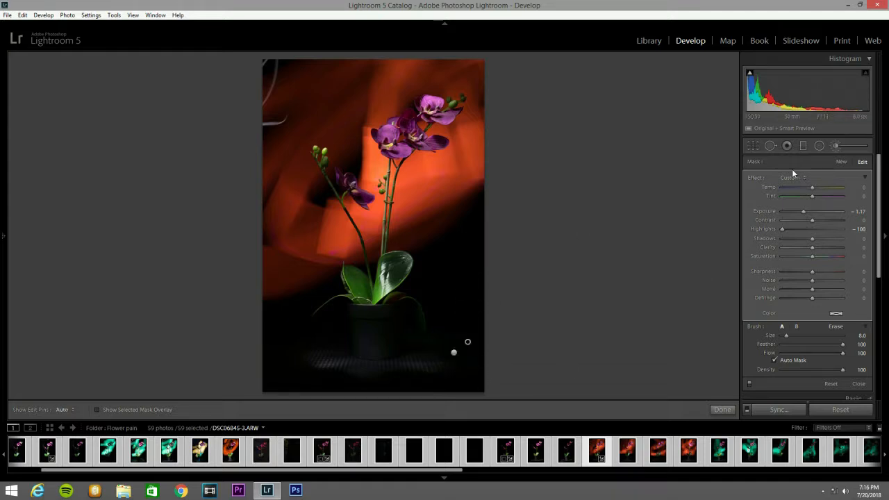
# Step: Paint a new size 8 adjustment brush mask over the leaves and the pot, and set its exposure to -0.49
pyautogui.click(837, 145)
pyautogui.click(837, 145)
pyautogui.press('h')
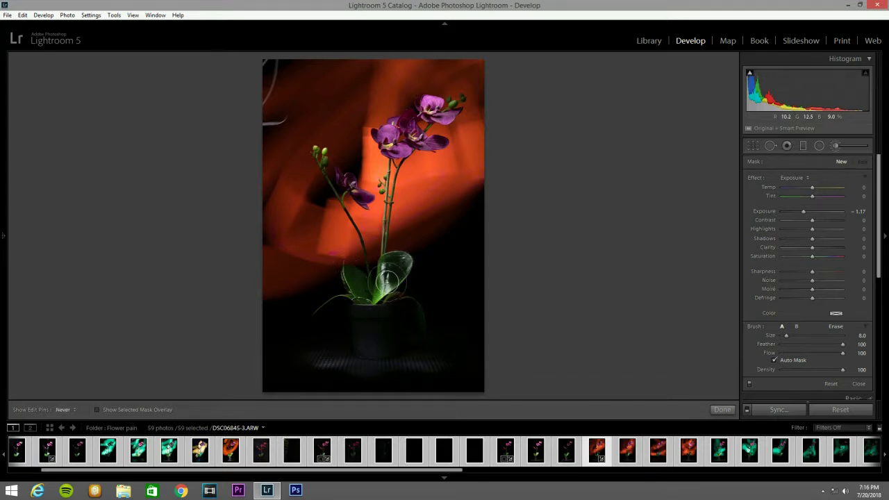
pyautogui.moveTo(379, 326); pyautogui.dragTo(377, 324)
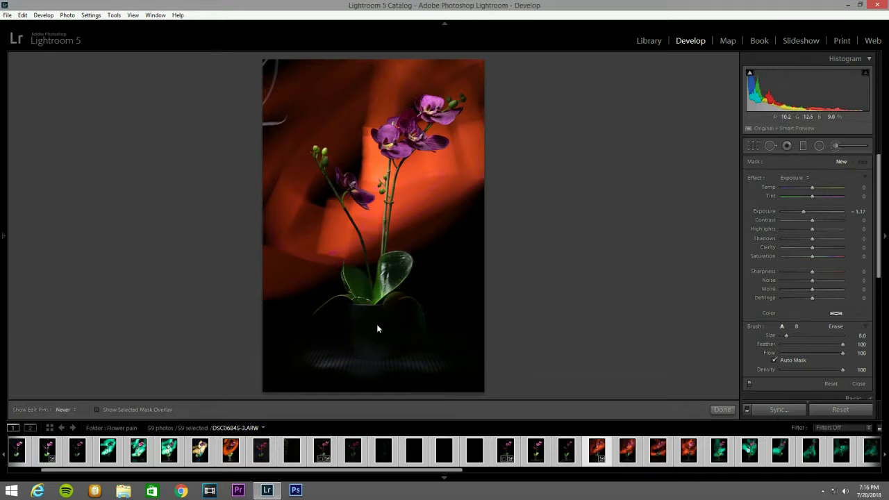
pyautogui.moveTo(803, 212); pyautogui.dragTo(811, 211)
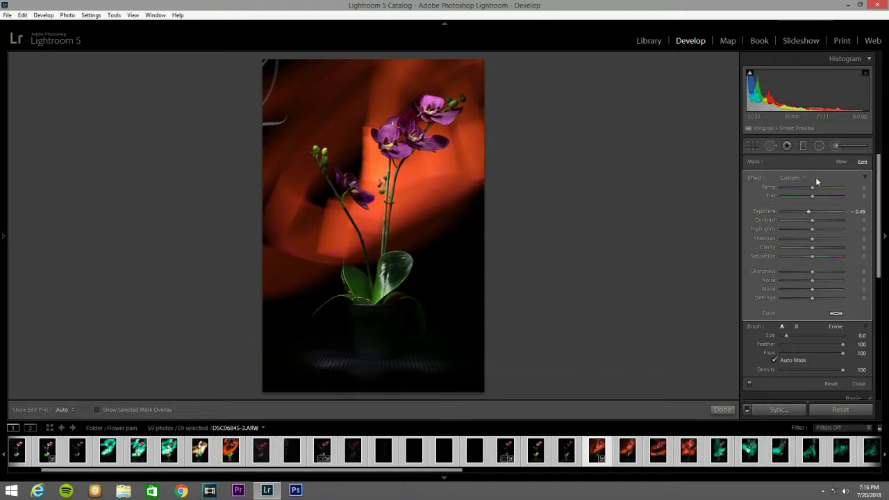
pyautogui.click(839, 144)
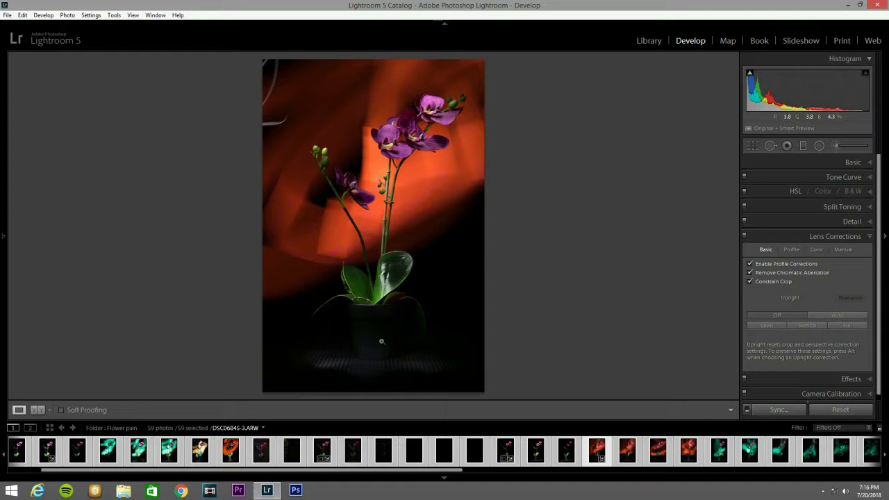
# Step: Erase the adjustment brush mask that has highlights at -100 from the large leaf
pyautogui.click(836, 147)
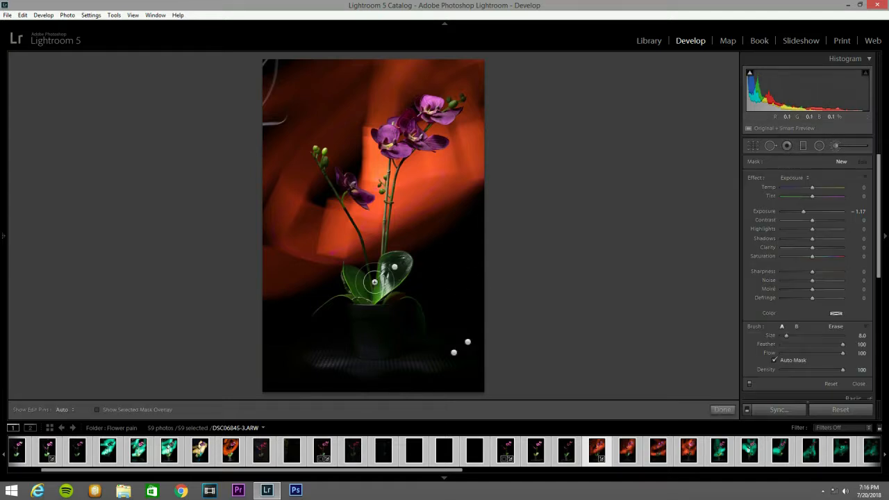
pyautogui.click(454, 352)
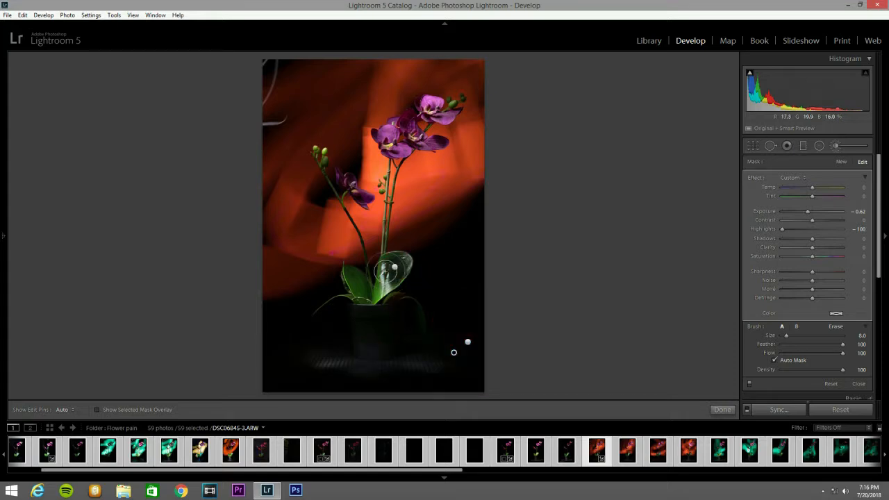
pyautogui.press('h')
pyautogui.press('alt')
pyautogui.moveTo(405, 270)
pyautogui.mouseDown()
pyautogui.moveTo(403, 261)
pyautogui.moveTo(389, 279)
pyautogui.moveTo(392, 260)
pyautogui.mouseUp()
pyautogui.press('h')
pyautogui.click(838, 146)
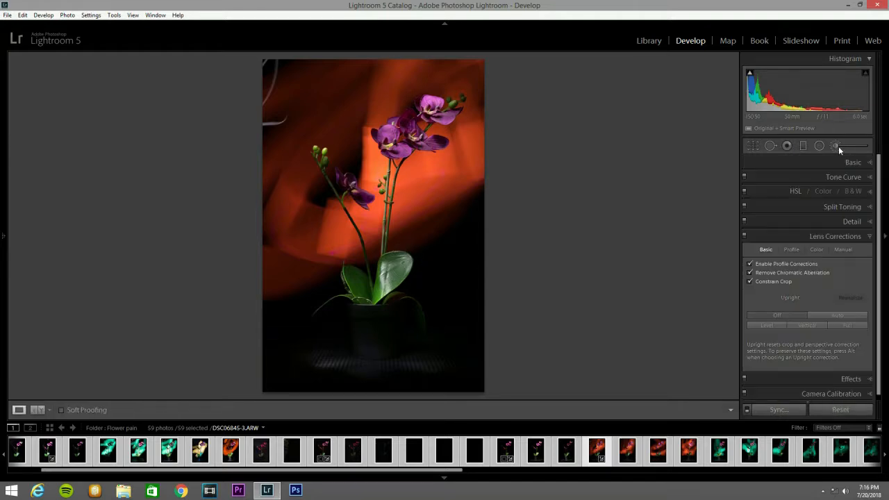
# Step: Set the highlights of the brush mask pinned on the large leaf to -26
pyautogui.click(839, 146)
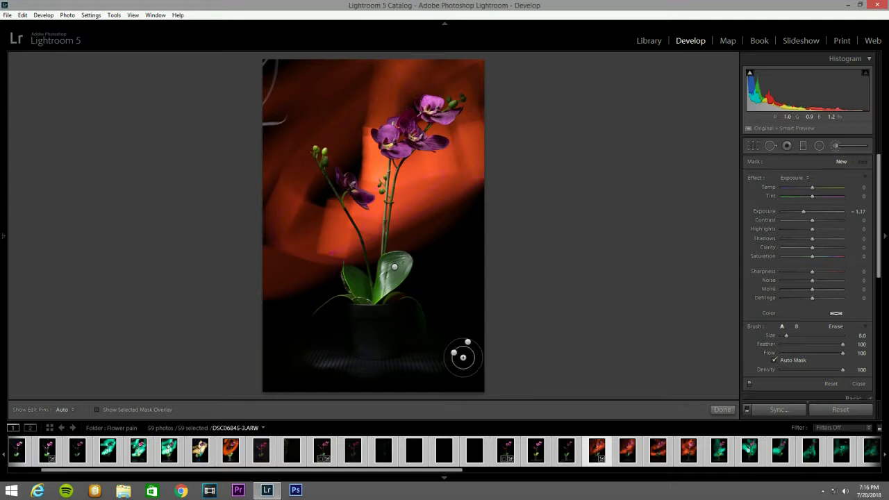
pyautogui.click(394, 266)
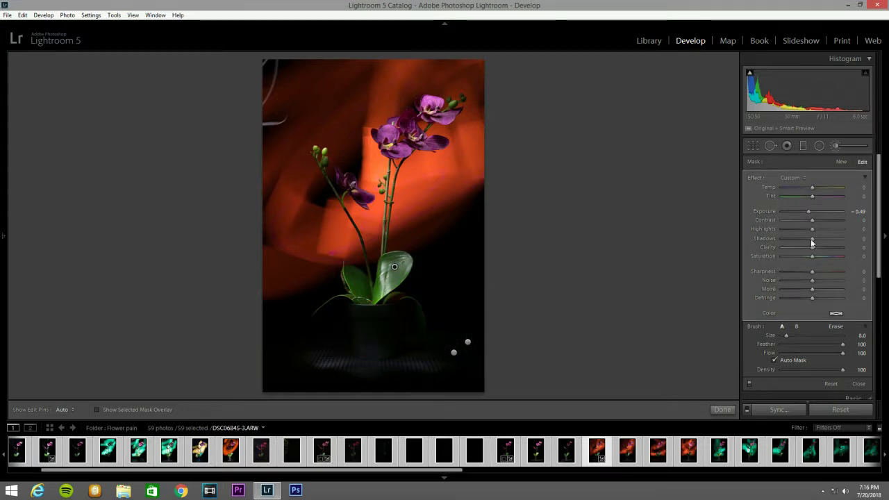
pyautogui.moveTo(812, 229); pyautogui.dragTo(804, 226)
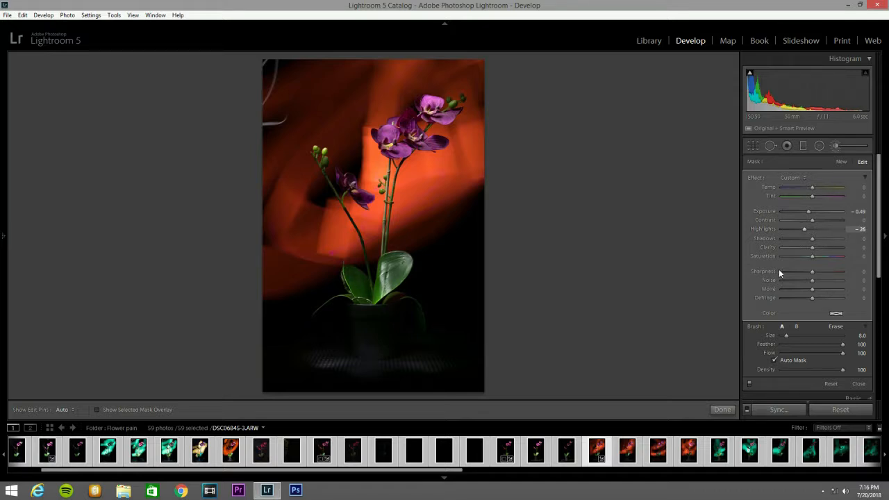
pyautogui.click(836, 146)
# Step: Paint a new size 5 adjustment brush mask on the uppermost orchid flower and set its exposure to 0.68
pyautogui.click(835, 145)
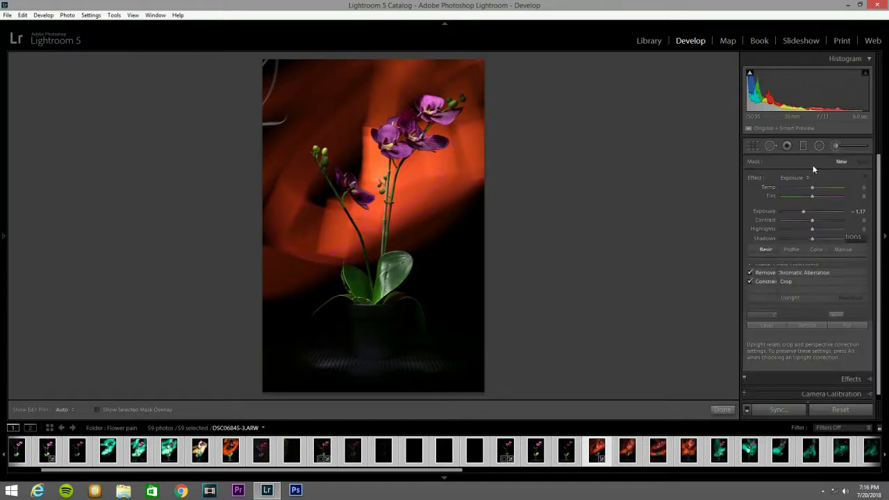
pyautogui.press('h')
pyautogui.press('h')
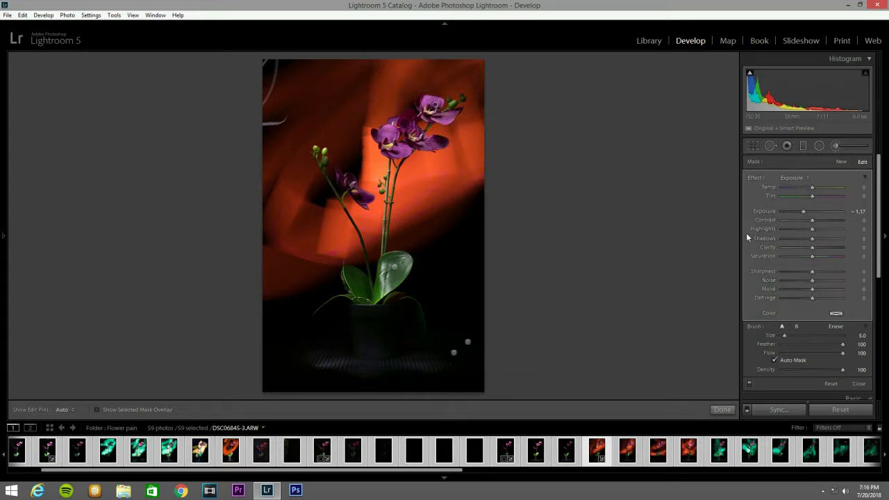
pyautogui.moveTo(804, 213); pyautogui.dragTo(821, 213)
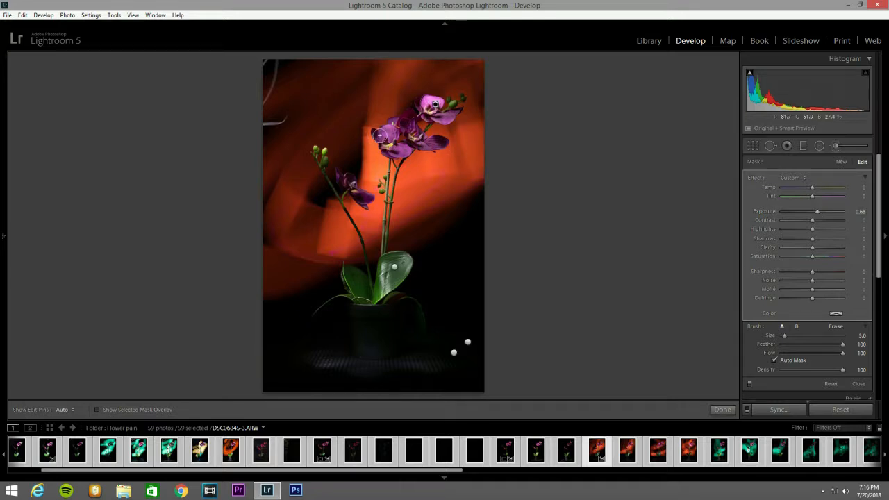
# Step: Extend the brightening mask over the neighbouring flowers, and over the small upper buds with a size 2 brush
pyautogui.press('h')
pyautogui.press('h')
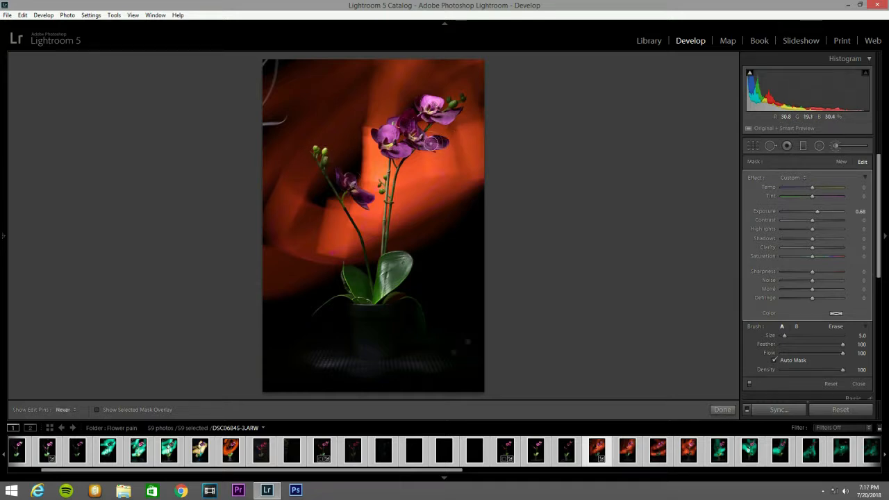
pyautogui.press('[')
pyautogui.press('[')
pyautogui.press('h')
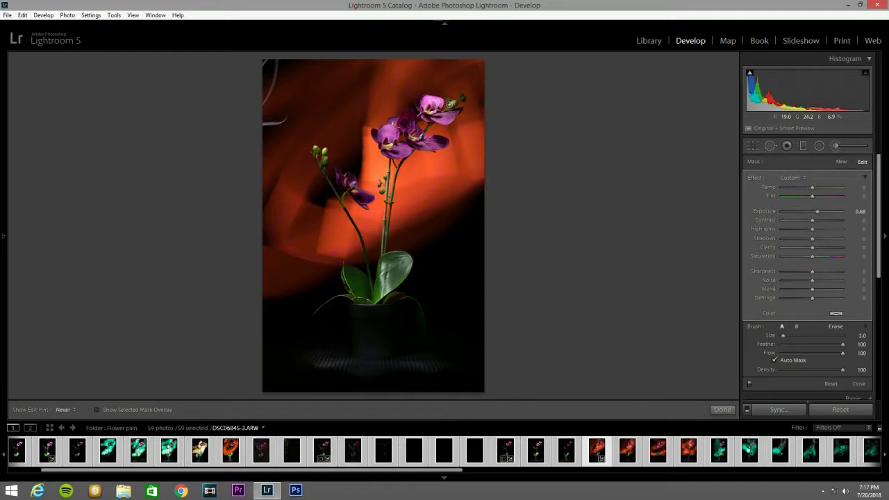
pyautogui.press('h')
pyautogui.click(840, 147)
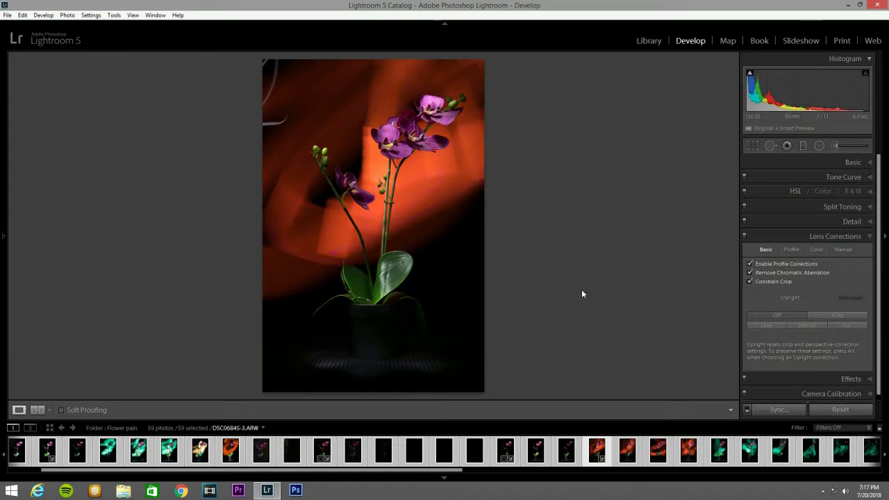
# Step: Compare the photo's before and after versions side by side and examine the edited photo with the interface blacked out
pyautogui.press('y')
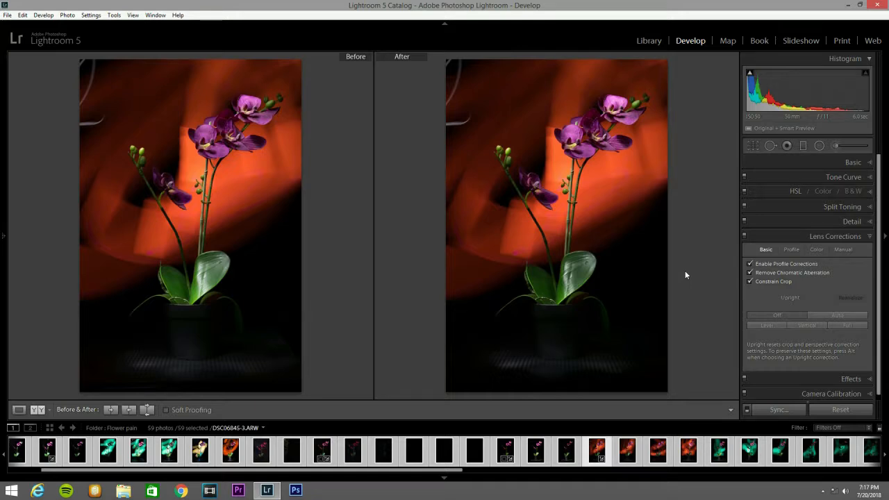
pyautogui.press('l')
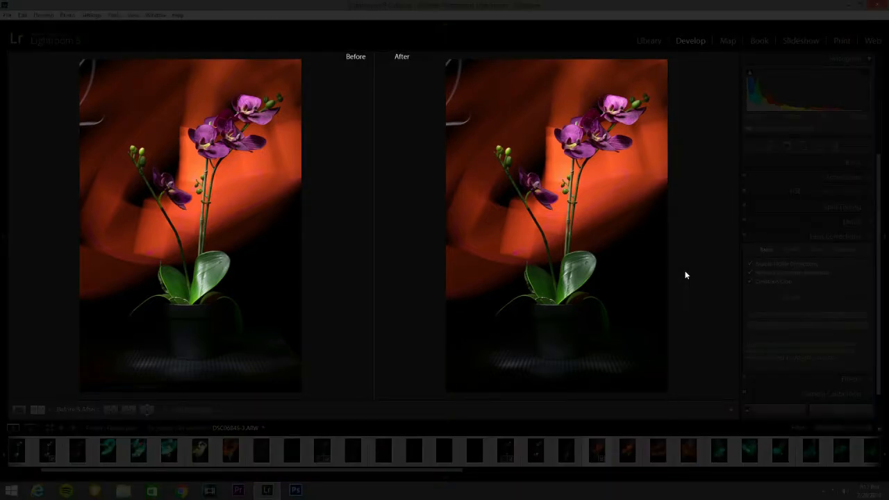
pyautogui.press('y')
pyautogui.press('l')
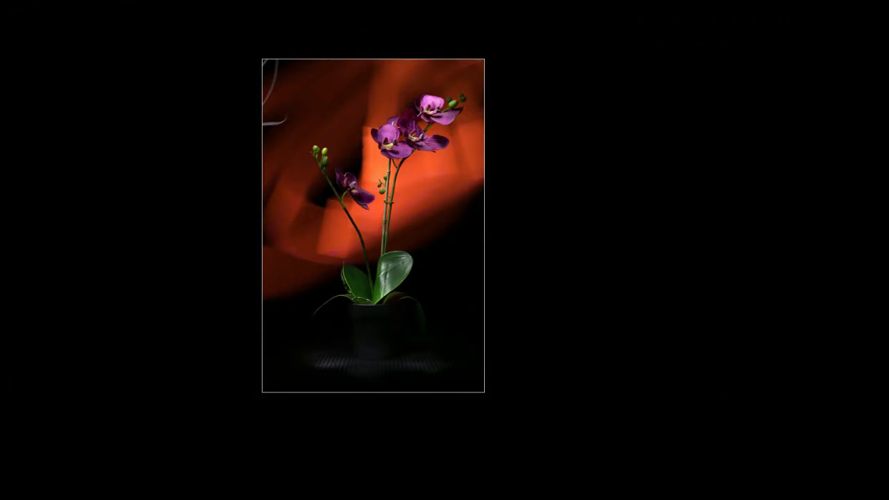
pyautogui.press('l')
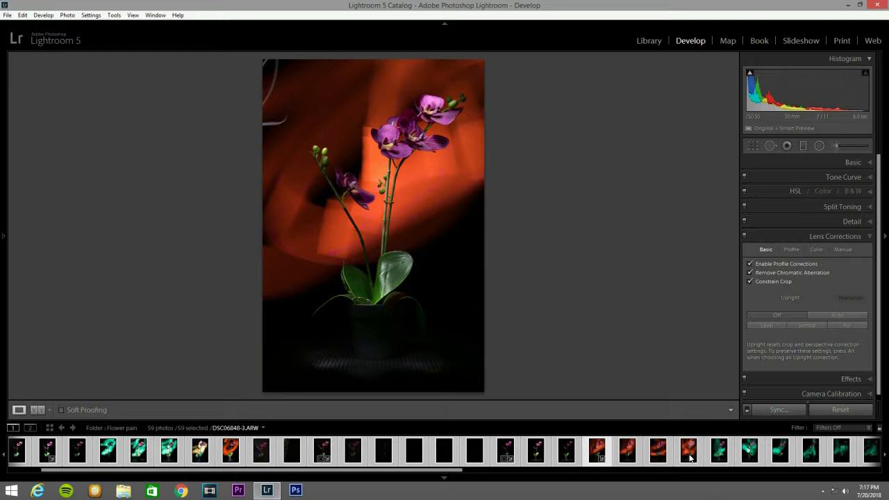
# Step: Open the orange orchid photo DSC06848-3.ARW and crop a thin strip off its lower edge
pyautogui.click(690, 457)
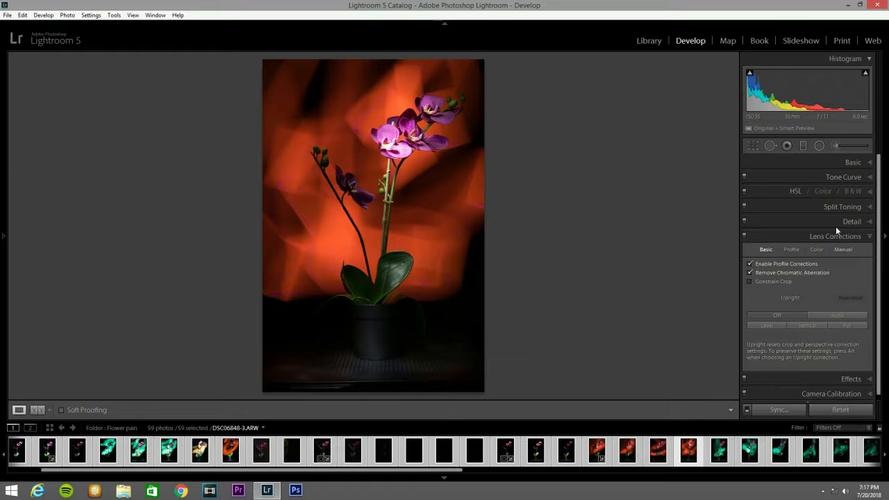
pyautogui.click(752, 147)
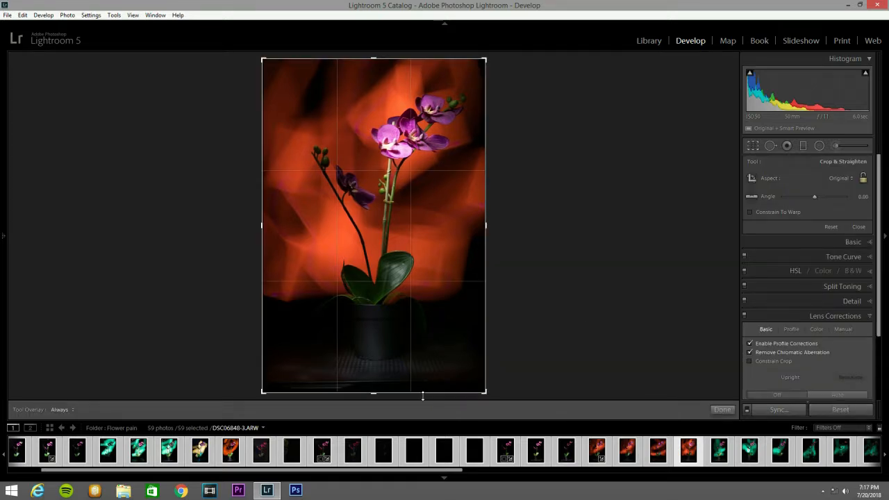
pyautogui.moveTo(423, 396); pyautogui.dragTo(425, 389)
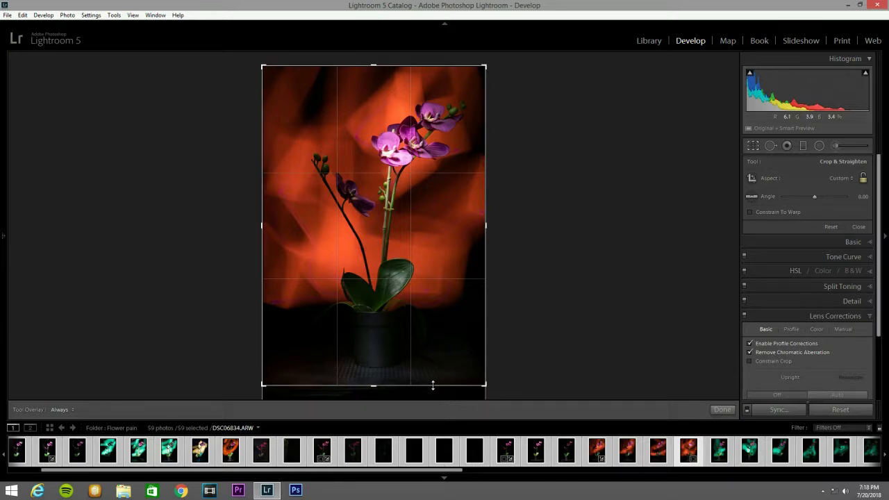
pyautogui.press('r')
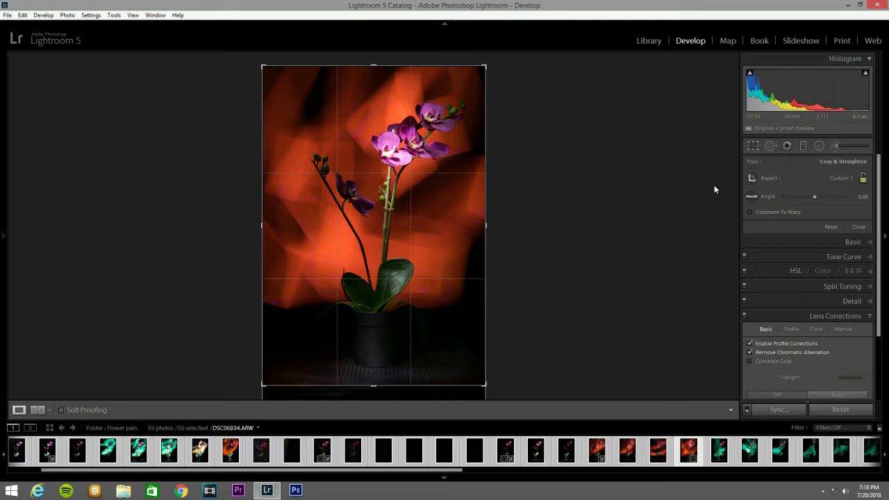
# Step: Paint a new size 5 adjustment brush mask along the surface at the photo's lower edge, with exposure at -2.03
pyautogui.click(836, 146)
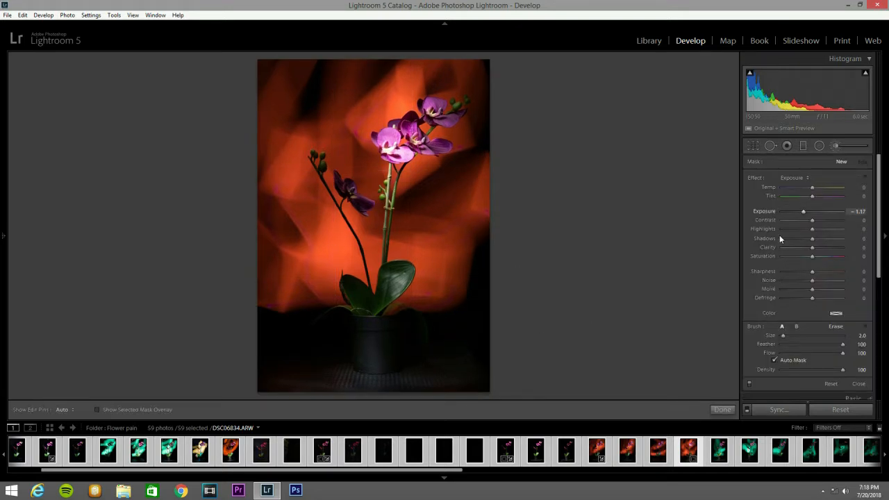
pyautogui.scroll(1, 375, 387)
pyautogui.moveTo(404, 389)
pyautogui.mouseDown()
pyautogui.moveTo(306, 373)
pyautogui.moveTo(294, 380)
pyautogui.moveTo(305, 391)
pyautogui.moveTo(303, 371)
pyautogui.moveTo(276, 382)
pyautogui.mouseUp()
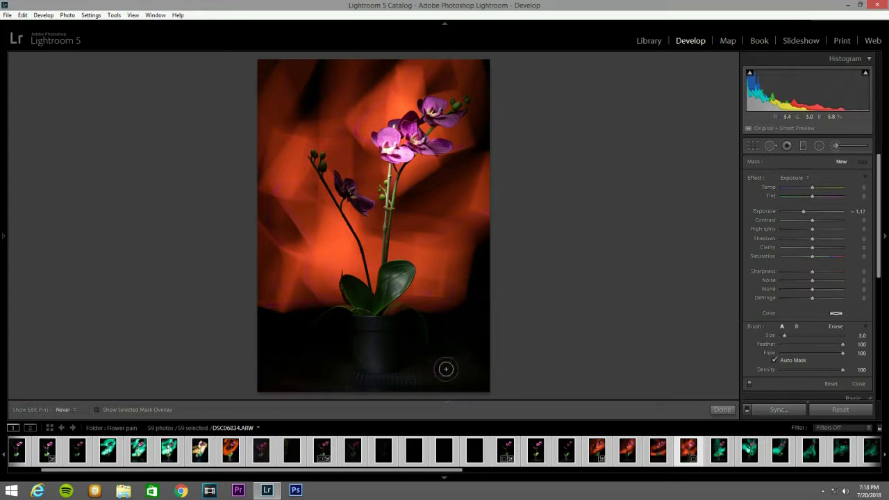
pyautogui.scroll(2, 476, 344)
pyautogui.moveTo(304, 396); pyautogui.dragTo(444, 397)
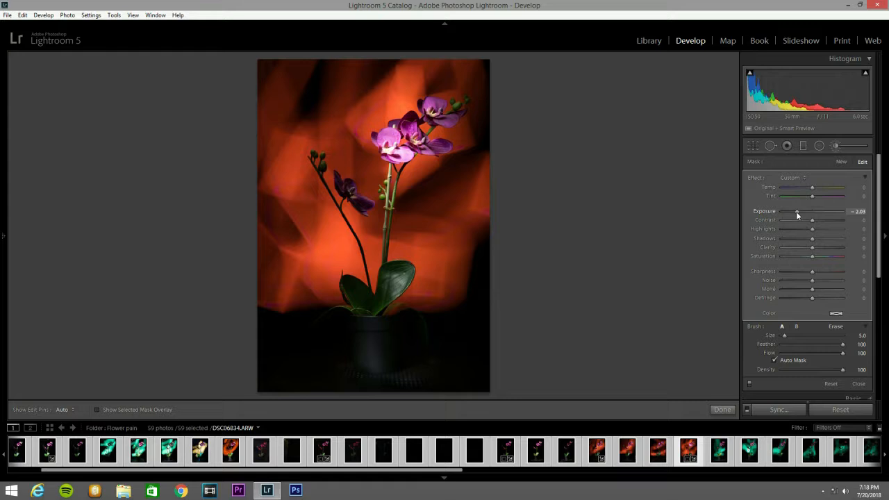
# Step: Add a graduated filter from the photo's lower edge up to the pot and set its exposure to -2.21
pyautogui.click(803, 147)
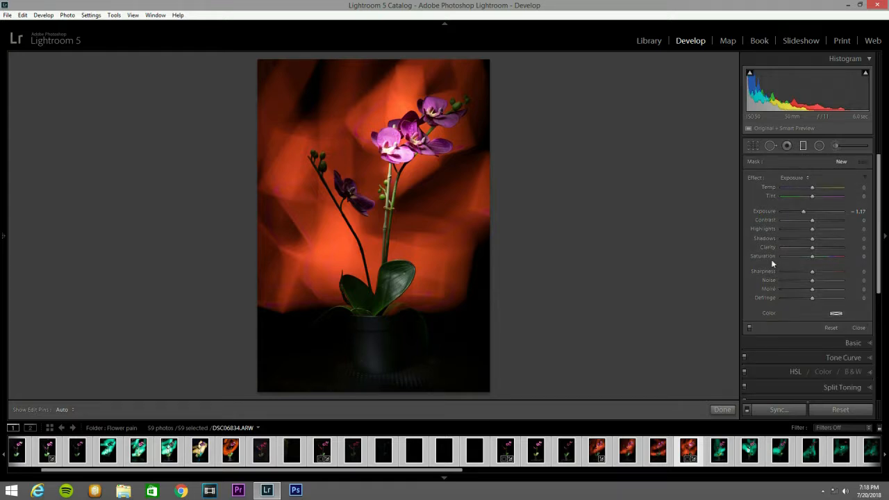
pyautogui.moveTo(367, 391); pyautogui.dragTo(367, 353)
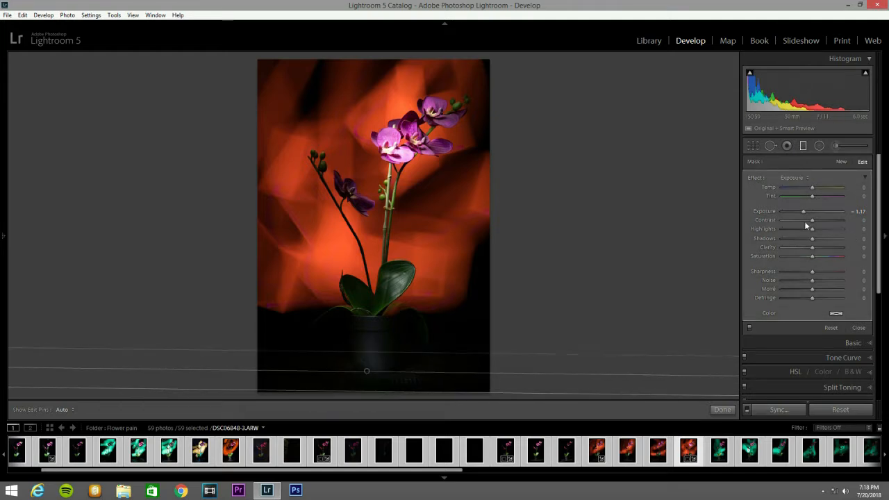
pyautogui.moveTo(801, 214); pyautogui.dragTo(779, 241)
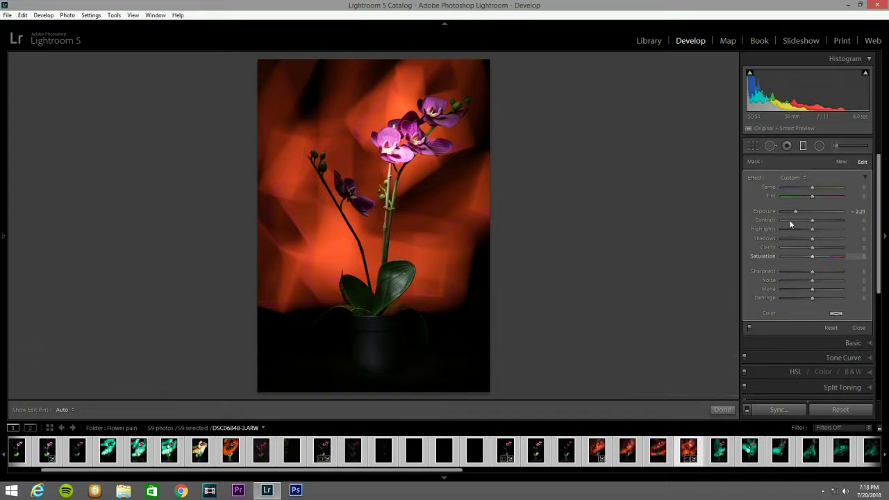
pyautogui.click(803, 147)
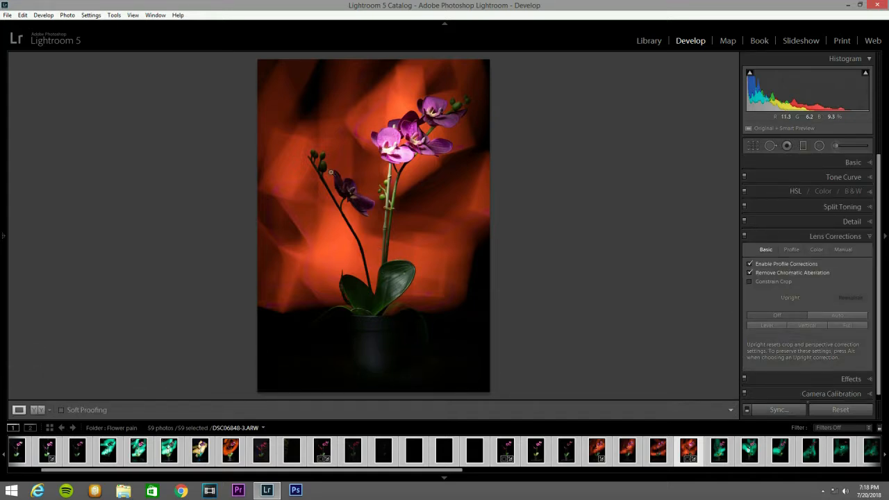
# Step: Paint a new size 5 adjustment brush mask over the uppermost orchid bloom and set its exposure to 1.11
pyautogui.click(834, 146)
pyautogui.moveTo(438, 107)
pyautogui.mouseDown()
pyautogui.moveTo(436, 115)
pyautogui.moveTo(428, 106)
pyautogui.mouseUp()
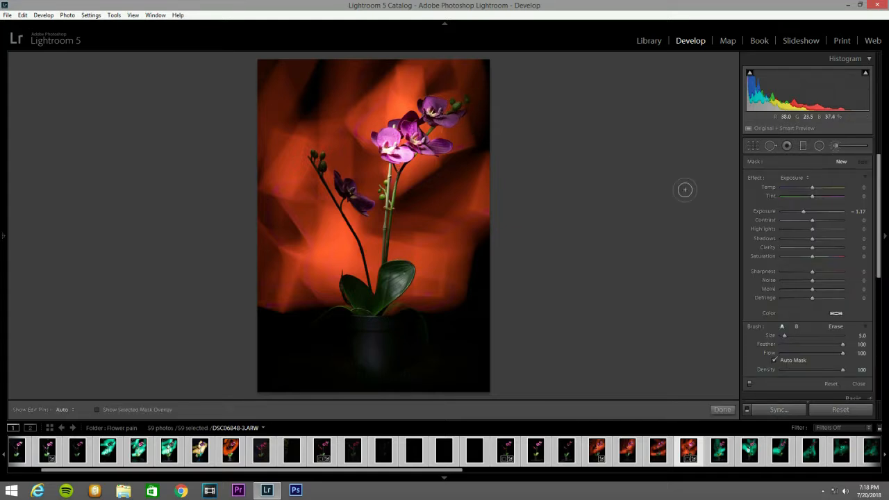
pyautogui.click(820, 210)
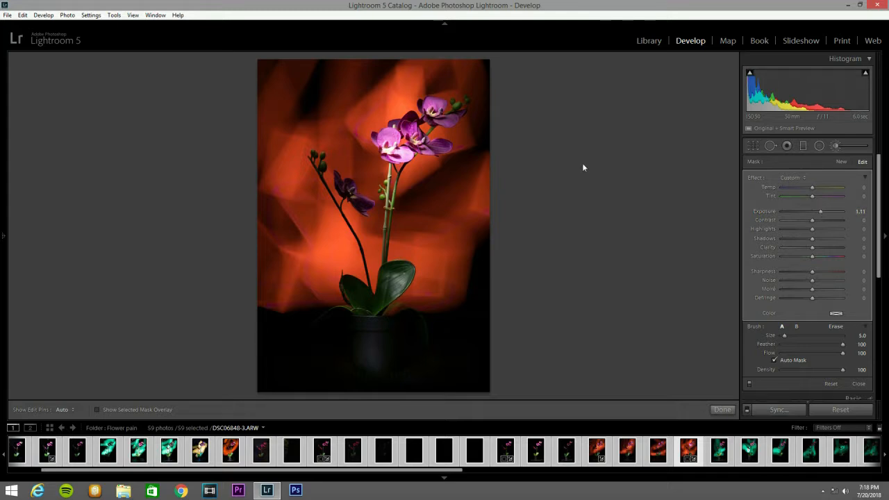
pyautogui.press('h')
pyautogui.press('h')
pyautogui.press('alt')
pyautogui.press('h')
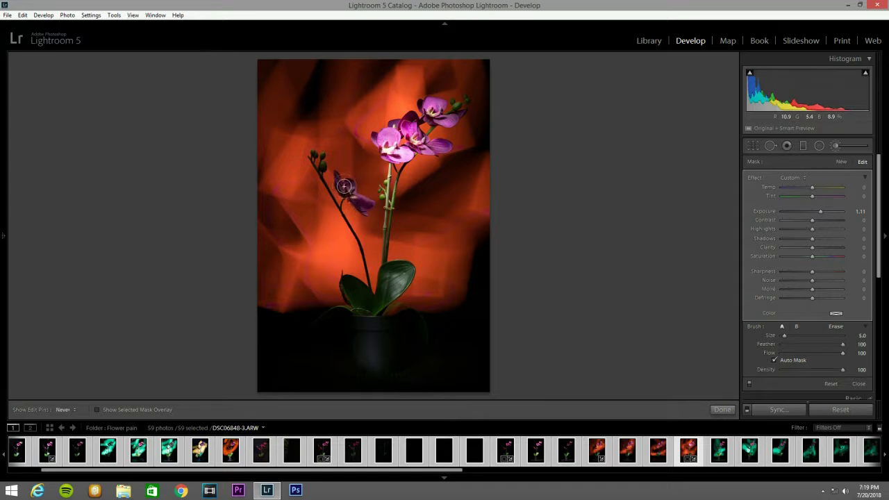
# Step: Paint a new size 2 adjustment brush mask over the dark lower orchid flower, with exposure 0.49 and shadows 35
pyautogui.scroll(-3, 336, 184)
pyautogui.press('h')
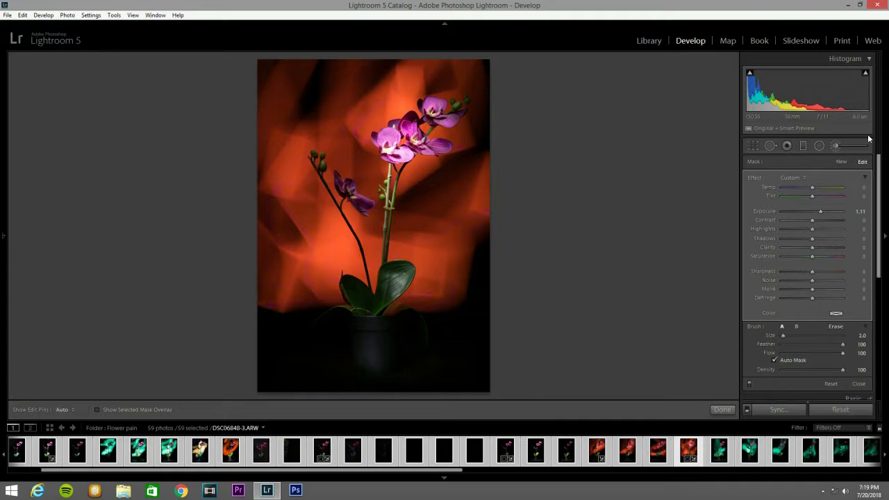
pyautogui.click(838, 145)
pyautogui.click(838, 145)
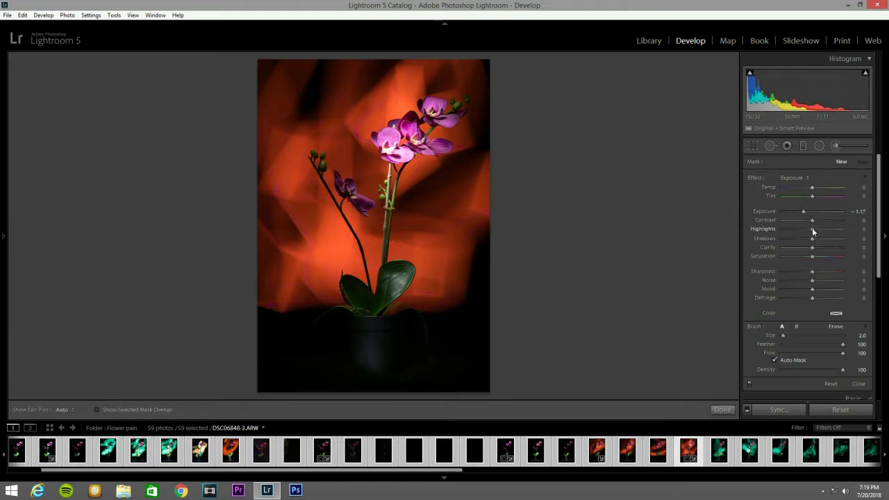
pyautogui.click(808, 211)
pyautogui.moveTo(809, 210); pyautogui.dragTo(825, 239)
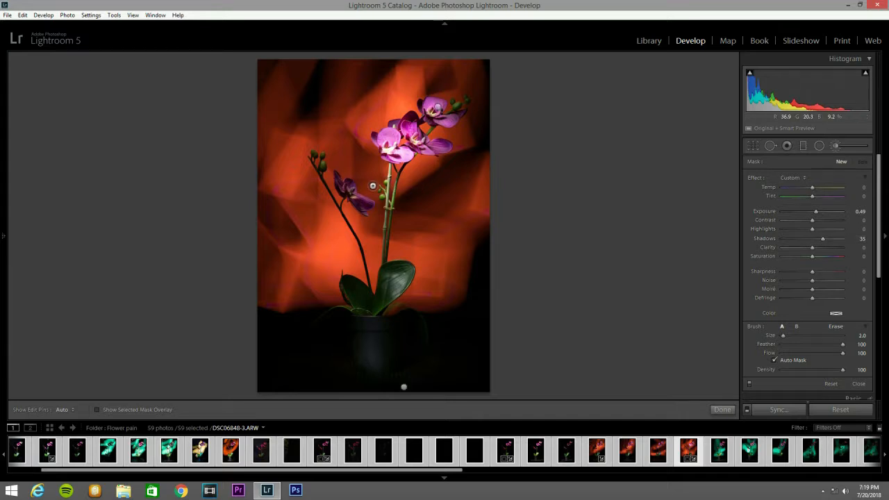
pyautogui.moveTo(344, 181); pyautogui.dragTo(346, 189)
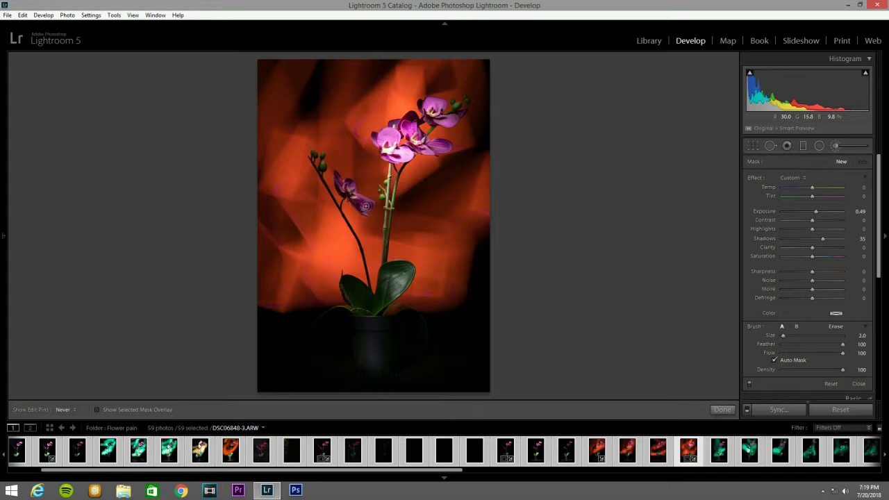
pyautogui.moveTo(358, 200); pyautogui.dragTo(346, 189)
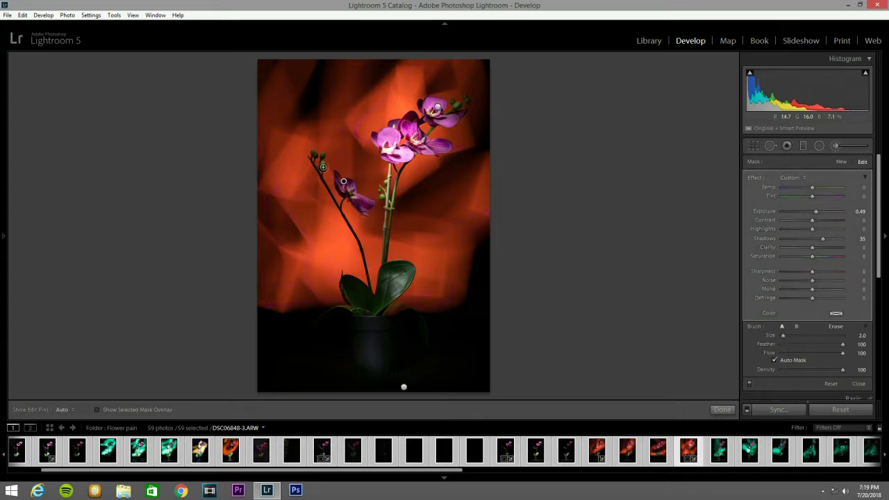
# Step: Set the lower flower mask's shadows to 100 and highlights to 68, and erase the spill around the petal's lower edge
pyautogui.press('h')
pyautogui.press('h')
pyautogui.press('h')
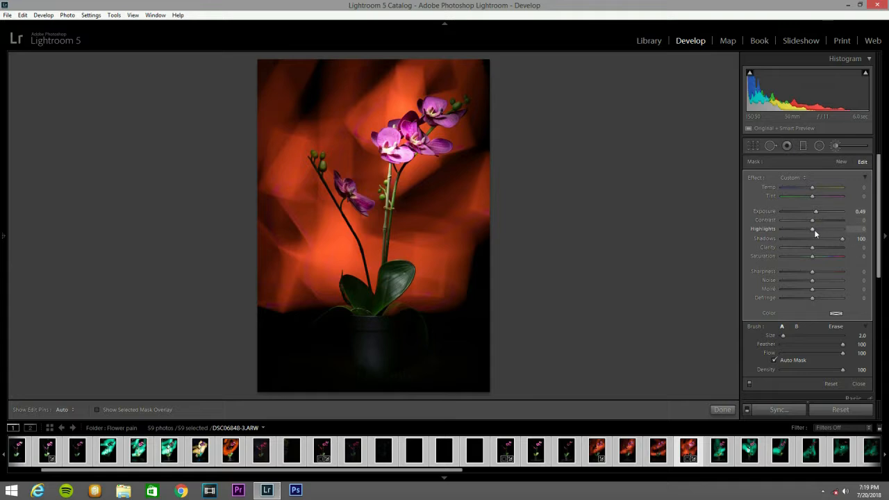
pyautogui.moveTo(814, 230); pyautogui.dragTo(849, 228)
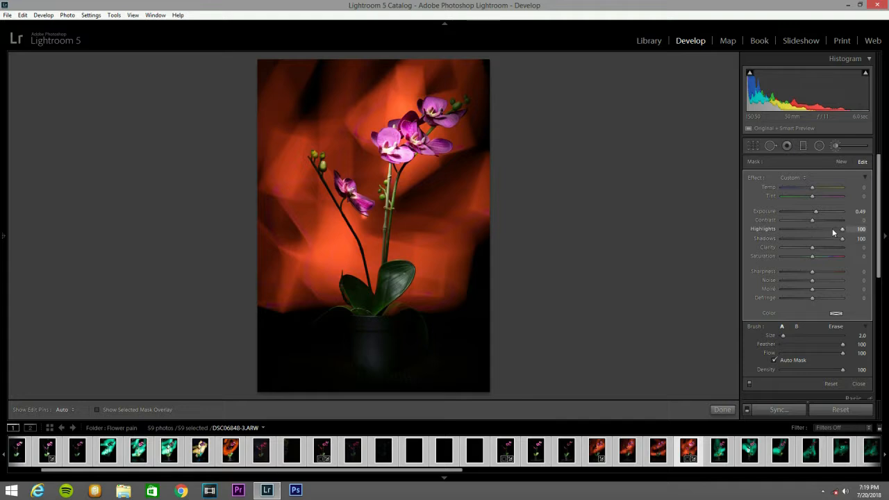
pyautogui.click(832, 229)
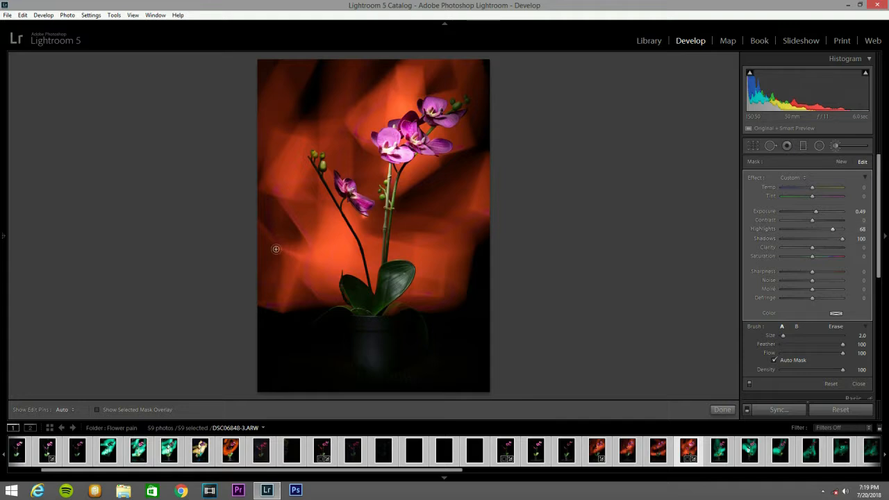
pyautogui.press('alt')
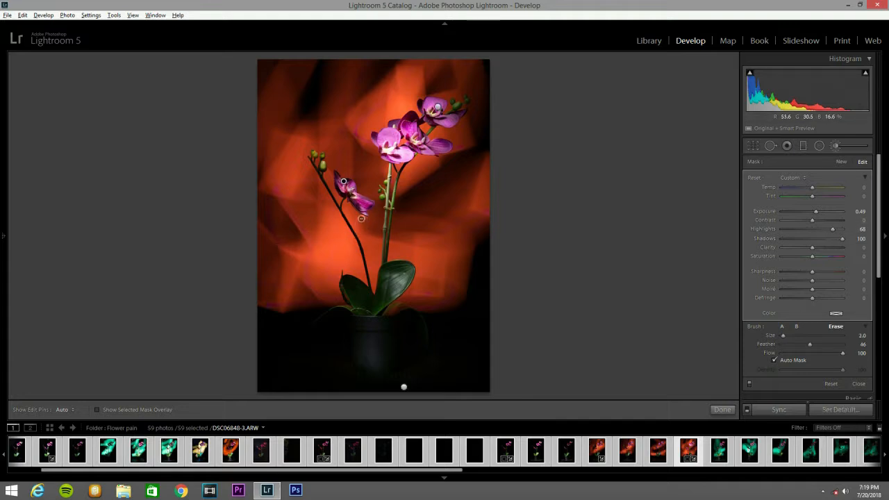
pyautogui.press('h')
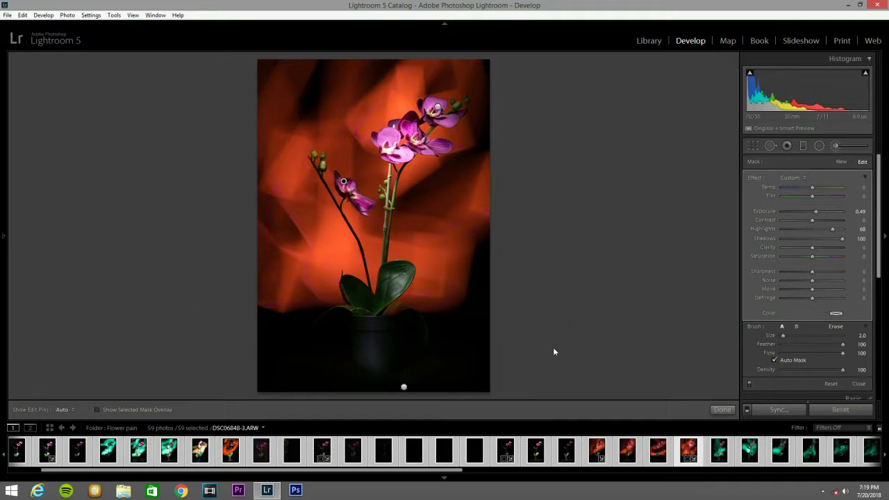
# Step: Compare the orange orchid photo's before and after versions, also with the interface blacked out
pyautogui.press('y')
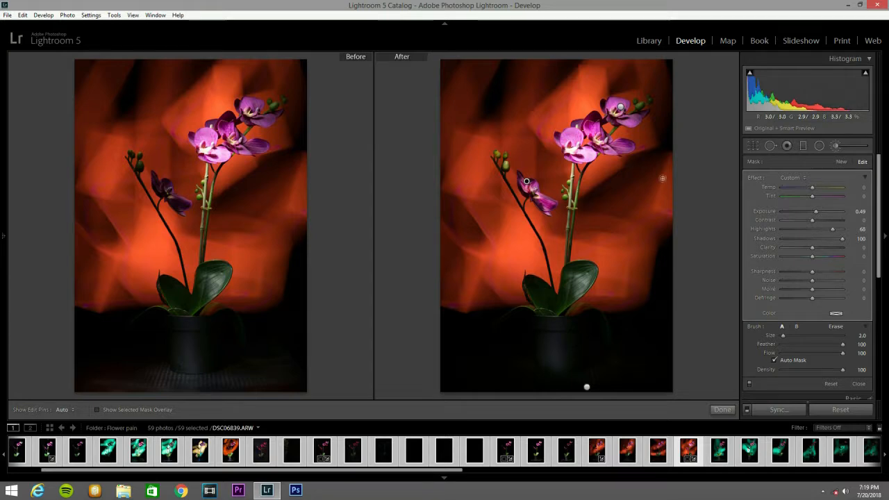
pyautogui.click(837, 146)
pyautogui.press('l')
pyautogui.press('l')
pyautogui.press('y')
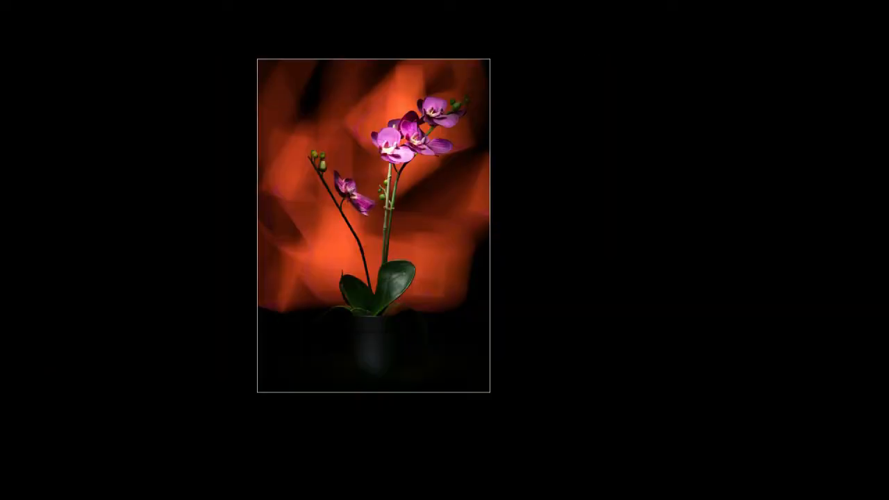
pyautogui.press('y')
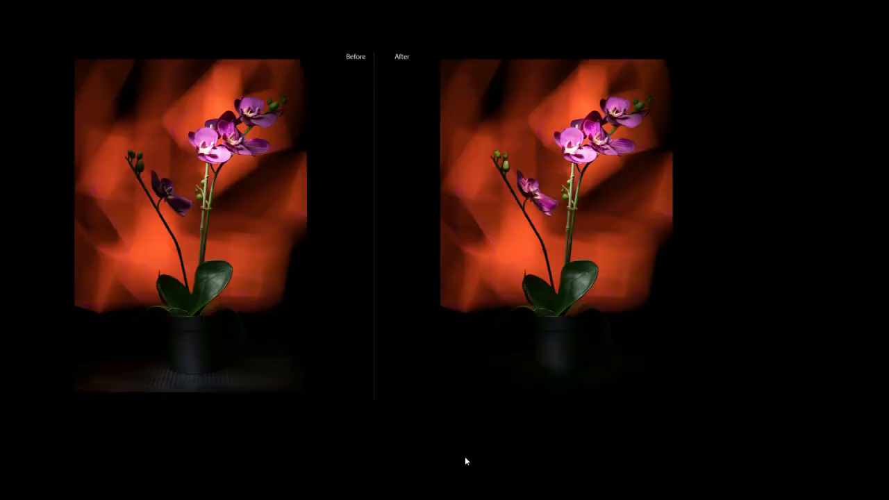
pyautogui.press('l')
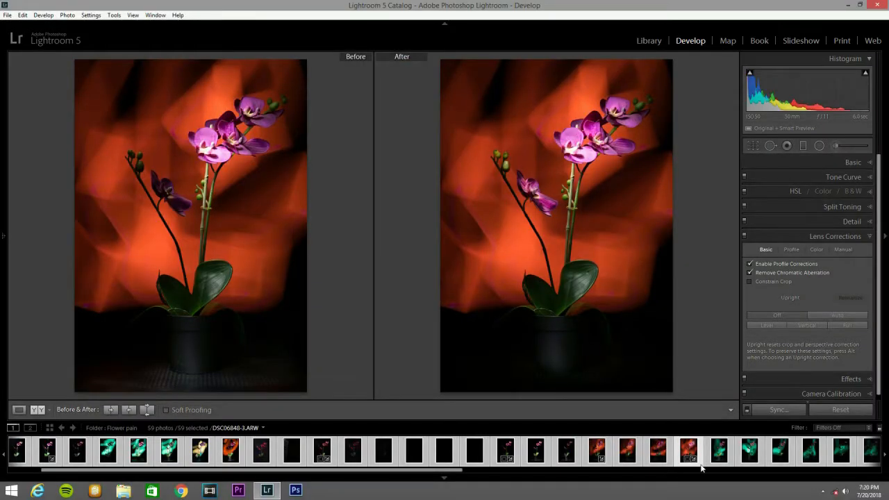
# Step: Open the green orchid photo DSC06849-3.ARW in single view with its basic tone settings shown
pyautogui.click(717, 453)
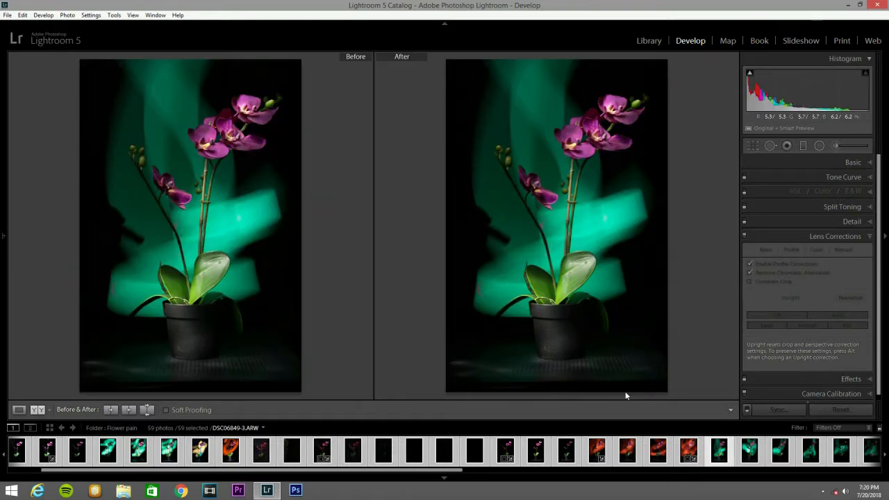
pyautogui.press('y')
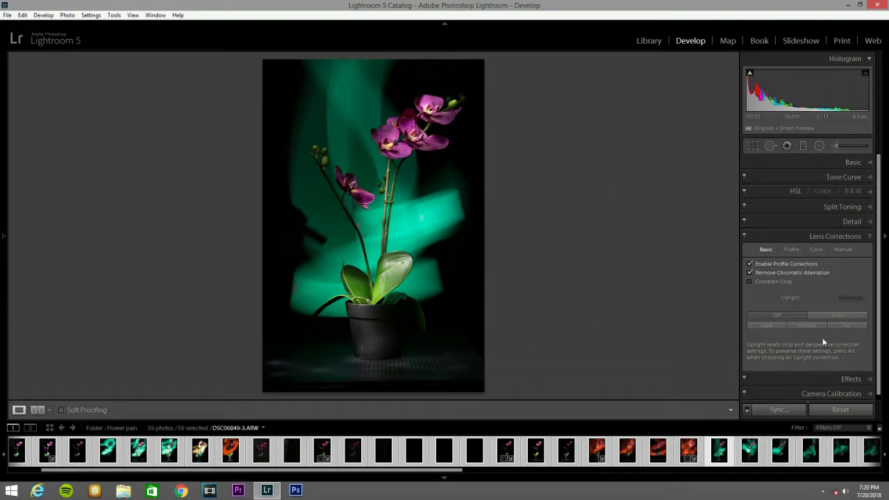
pyautogui.click(862, 164)
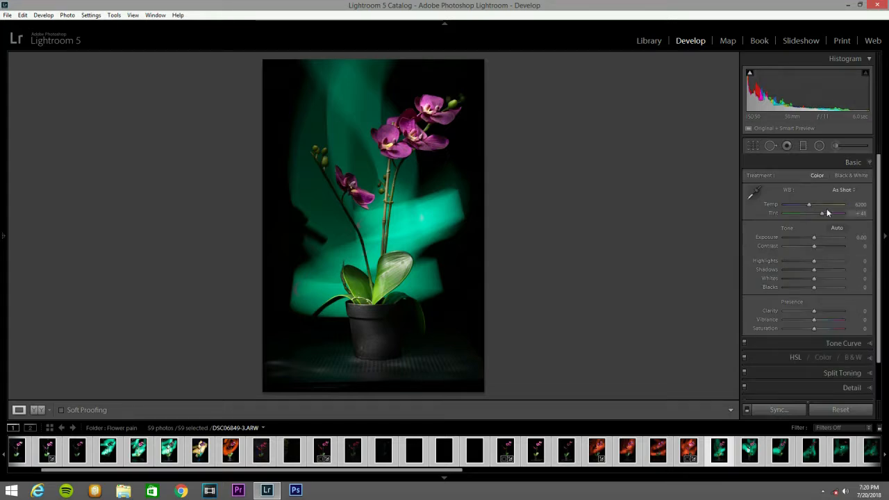
pyautogui.click(753, 146)
# Step: Add graduated filters from the photo's lower edge and lower-right side, with exposure -4.00 and highlights, shadows and clarity at -100
pyautogui.click(804, 146)
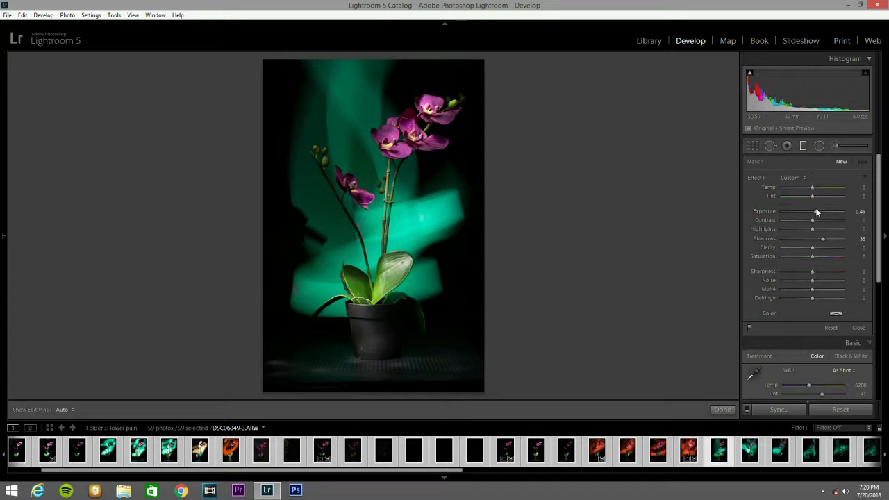
pyautogui.moveTo(814, 211); pyautogui.dragTo(809, 213)
pyautogui.doubleClick(773, 239)
pyautogui.moveTo(808, 211); pyautogui.dragTo(806, 212)
pyautogui.moveTo(387, 393); pyautogui.dragTo(386, 368)
pyautogui.moveTo(806, 211); pyautogui.dragTo(773, 212)
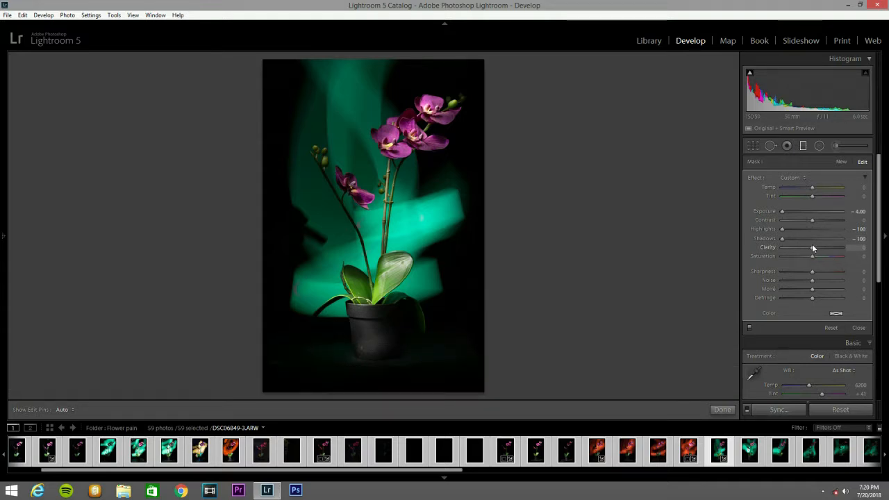
pyautogui.moveTo(812, 247); pyautogui.dragTo(782, 247)
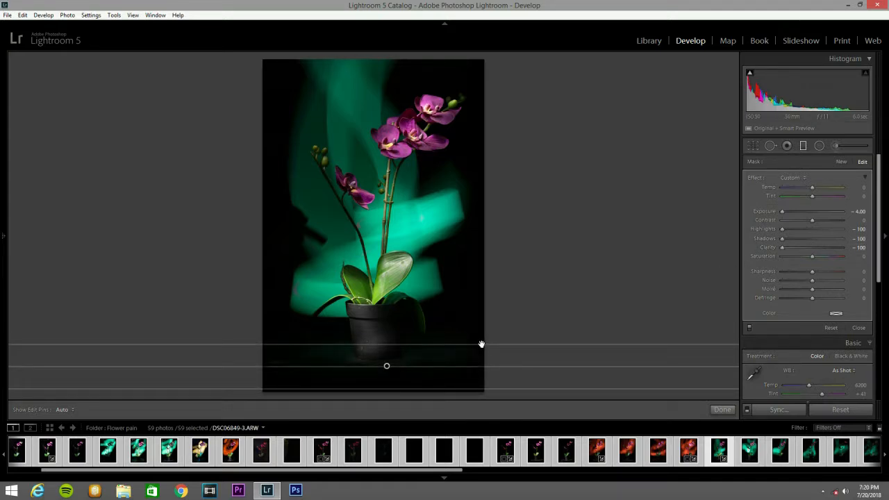
pyautogui.moveTo(485, 323); pyautogui.dragTo(459, 317)
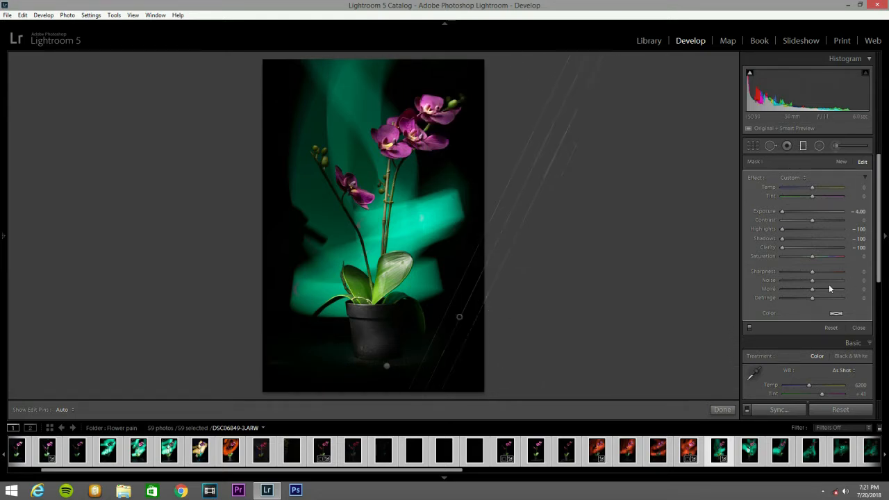
# Step: Try a diagonal graduated filter from the photo's lower-left side, reposition it across the photo, and delete it
pyautogui.moveTo(254, 346); pyautogui.dragTo(285, 338)
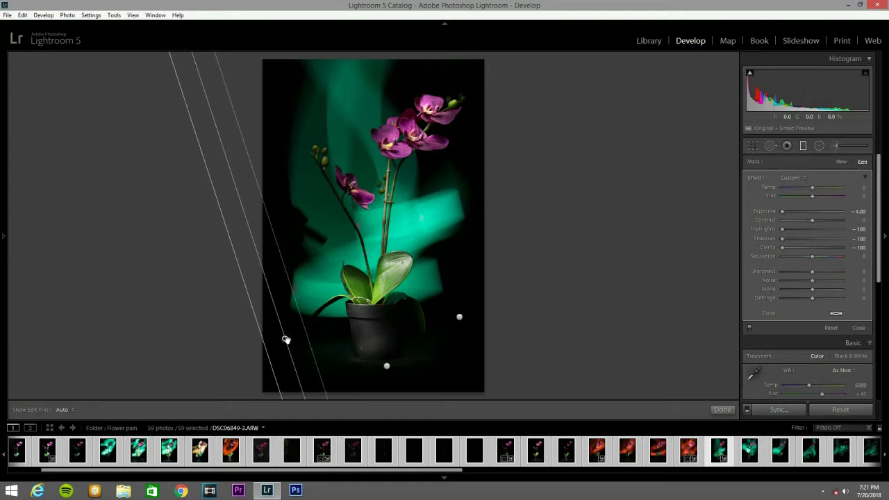
pyautogui.moveTo(285, 341); pyautogui.dragTo(259, 369)
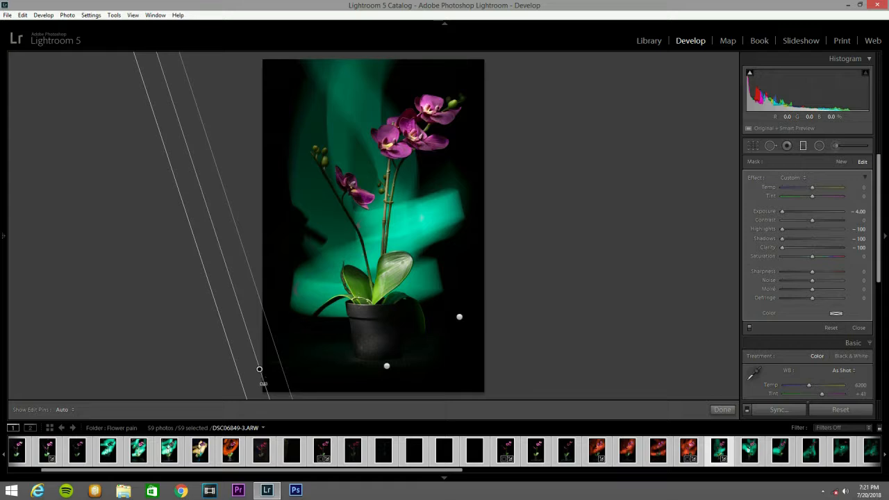
pyautogui.moveTo(261, 371); pyautogui.dragTo(347, 377)
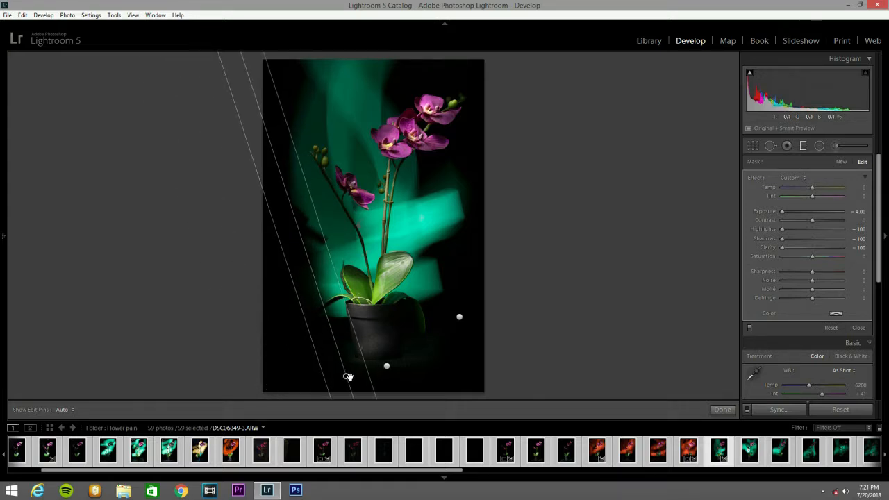
pyautogui.press('Delete')
# Step: Add another graduated filter up from the photo's lower edge with exposure at -0.86
pyautogui.moveTo(390, 395); pyautogui.dragTo(389, 367)
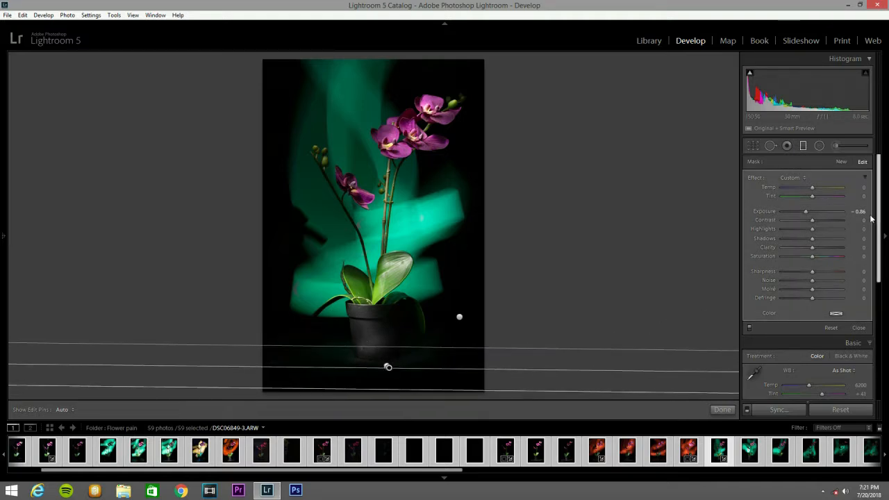
pyautogui.click(803, 144)
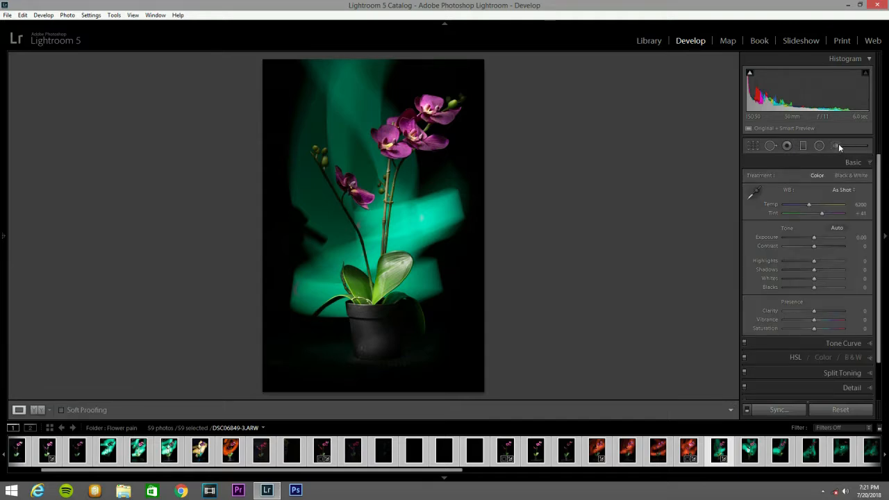
# Step: Paint a size 6 adjustment brush mask over the pot and the large leaf, with exposure -0.86 and highlights -11
pyautogui.click(837, 146)
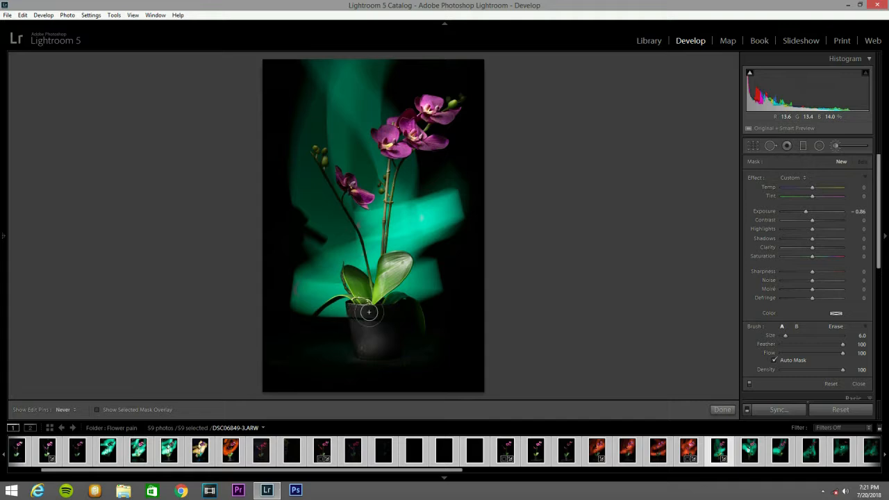
pyautogui.moveTo(394, 336)
pyautogui.mouseDown()
pyautogui.moveTo(393, 369)
pyautogui.moveTo(365, 335)
pyautogui.moveTo(428, 395)
pyautogui.moveTo(393, 355)
pyautogui.moveTo(380, 319)
pyautogui.moveTo(360, 320)
pyautogui.mouseUp()
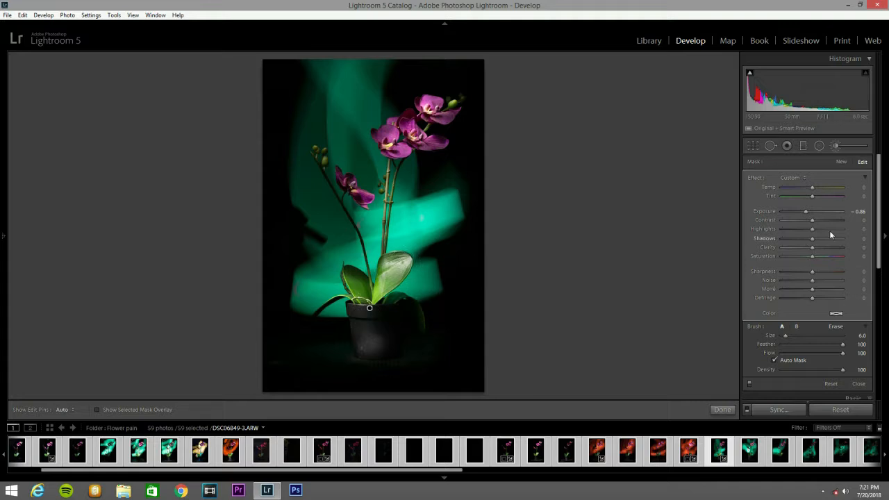
pyautogui.moveTo(388, 262)
pyautogui.mouseDown()
pyautogui.moveTo(369, 289)
pyautogui.moveTo(406, 262)
pyautogui.moveTo(389, 285)
pyautogui.moveTo(363, 292)
pyautogui.moveTo(353, 283)
pyautogui.moveTo(364, 296)
pyautogui.moveTo(398, 270)
pyautogui.mouseUp()
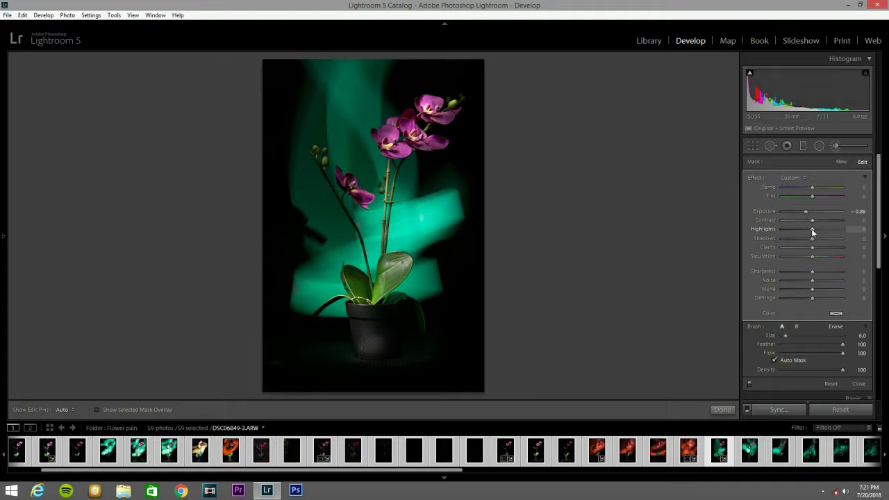
pyautogui.moveTo(806, 229)
pyautogui.mouseDown()
pyautogui.moveTo(797, 228)
pyautogui.moveTo(809, 228)
pyautogui.mouseUp()
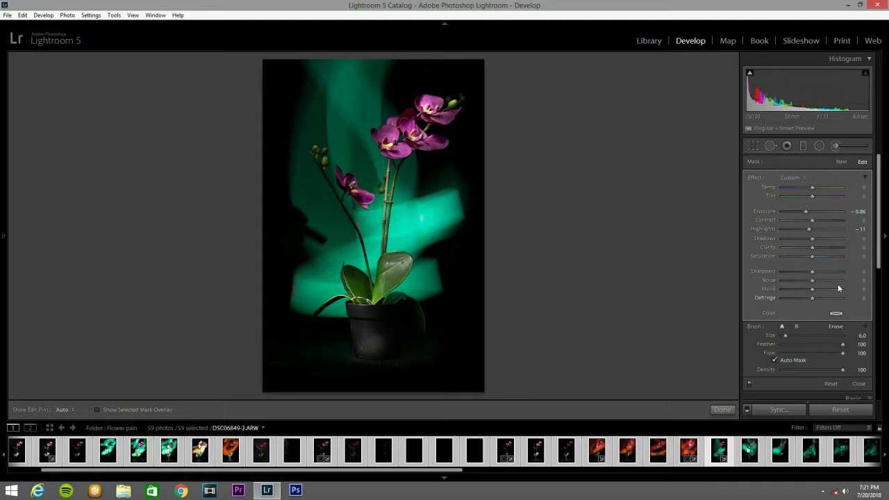
# Step: Start a new adjustment brush mask with exposure 0.55 and paint the upper orchid flowers at brush size 6
pyautogui.click(833, 149)
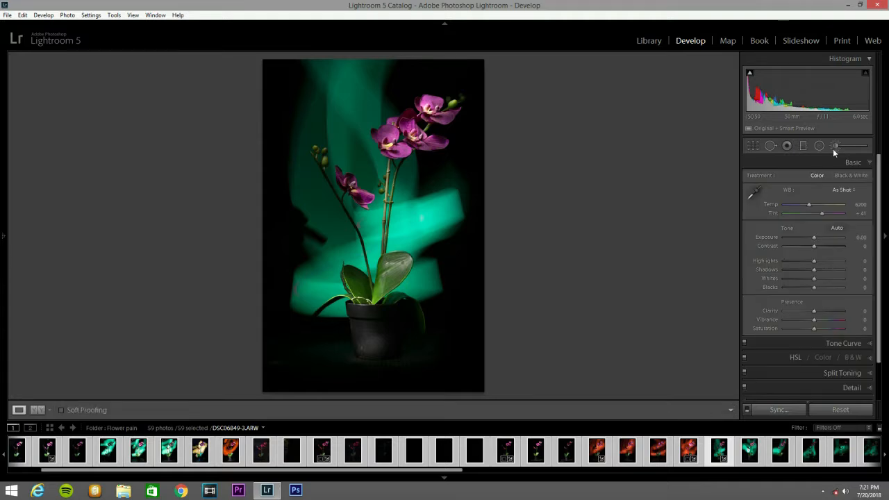
pyautogui.click(833, 149)
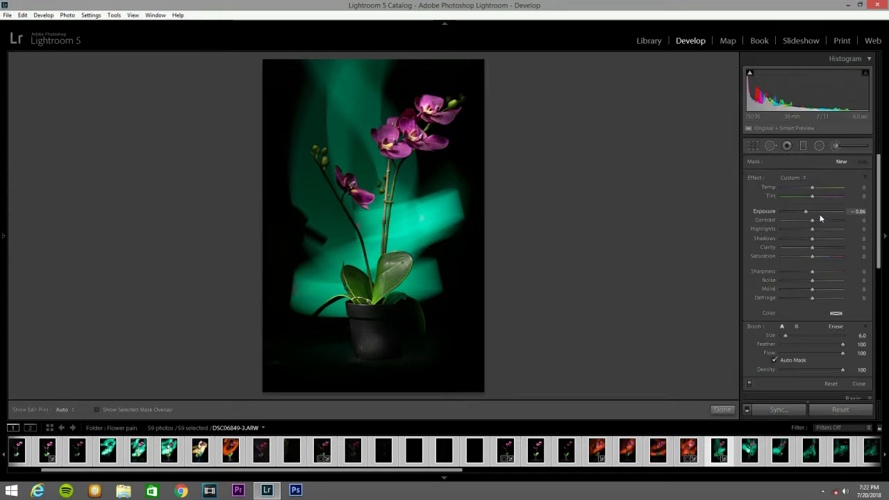
pyautogui.moveTo(818, 214); pyautogui.dragTo(817, 214)
pyautogui.press('h')
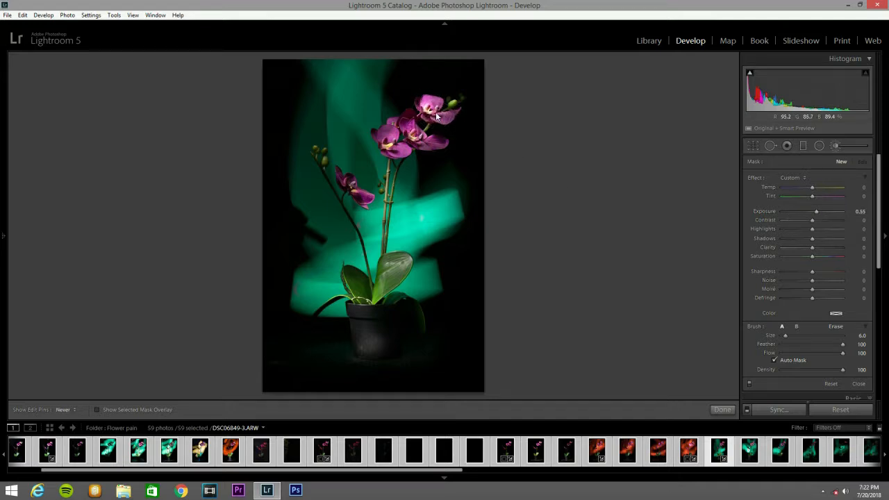
pyautogui.press('h')
pyautogui.press('h')
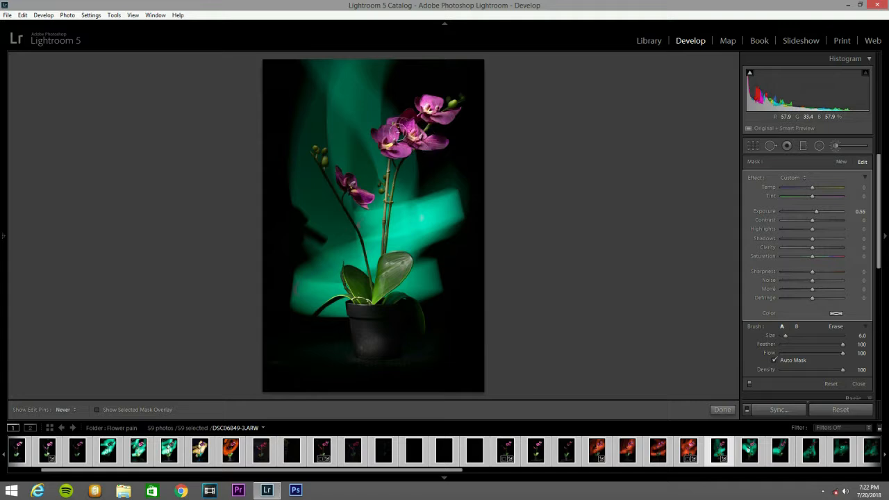
pyautogui.press('h')
# Step: Extend the flower mask over the lower blossom and its nearby buds, reducing the brush size to 3 and 1
pyautogui.scroll(-3, 351, 199)
pyautogui.press('h')
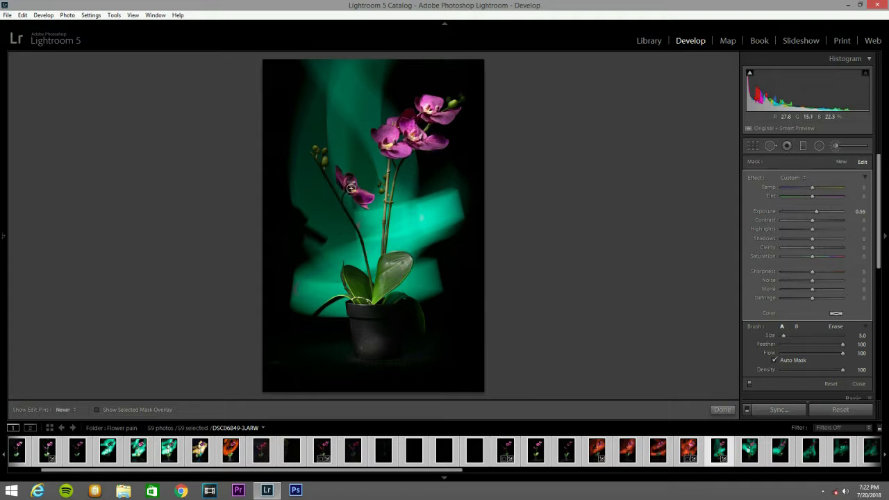
pyautogui.scroll(-2, 352, 188)
pyautogui.press('h')
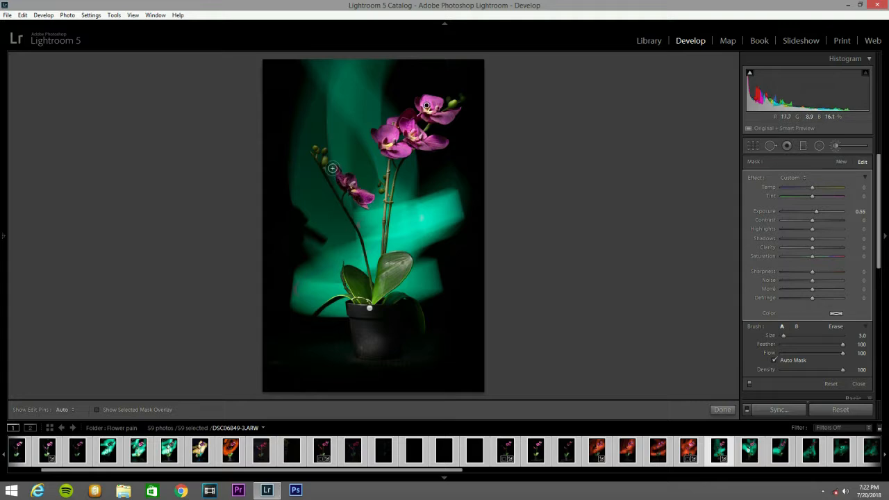
pyautogui.press('h')
pyautogui.press('h')
pyautogui.press('h')
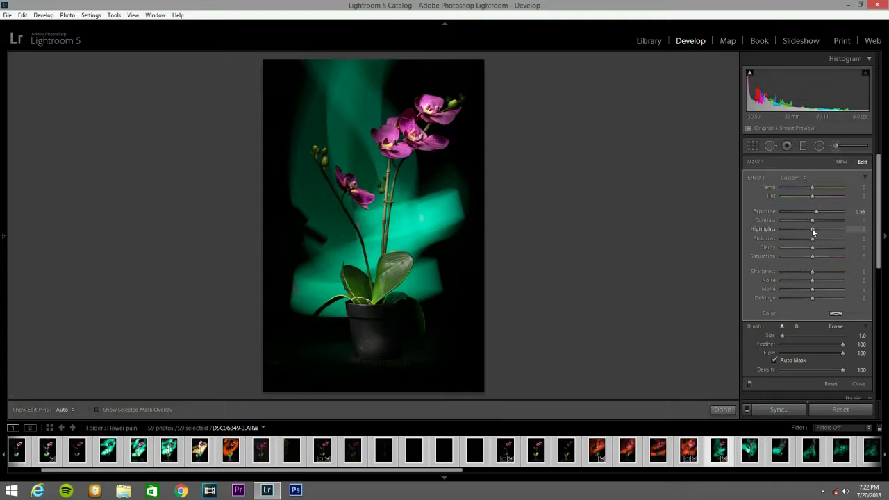
# Step: Set the flower mask's highlights to 45, clarity to 11, saturation to 40 and exposure to 1.11
pyautogui.moveTo(814, 230); pyautogui.dragTo(827, 228)
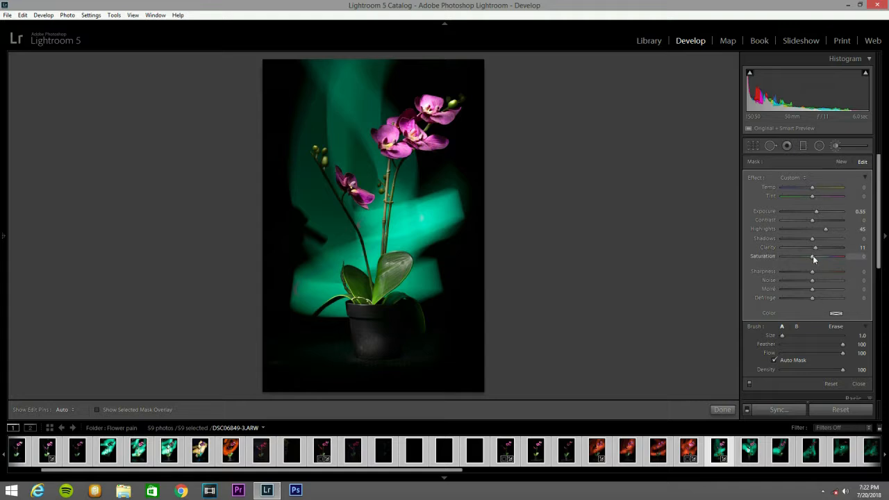
pyautogui.moveTo(818, 260); pyautogui.dragTo(825, 260)
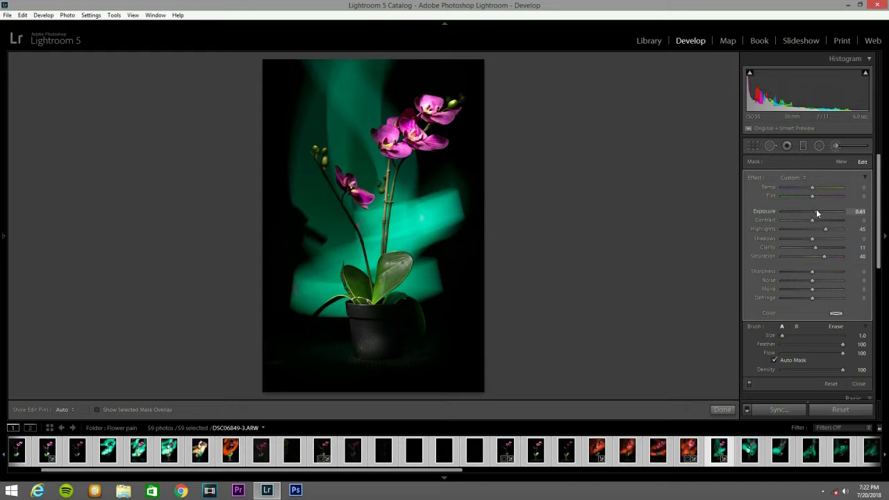
pyautogui.moveTo(818, 210); pyautogui.dragTo(820, 209)
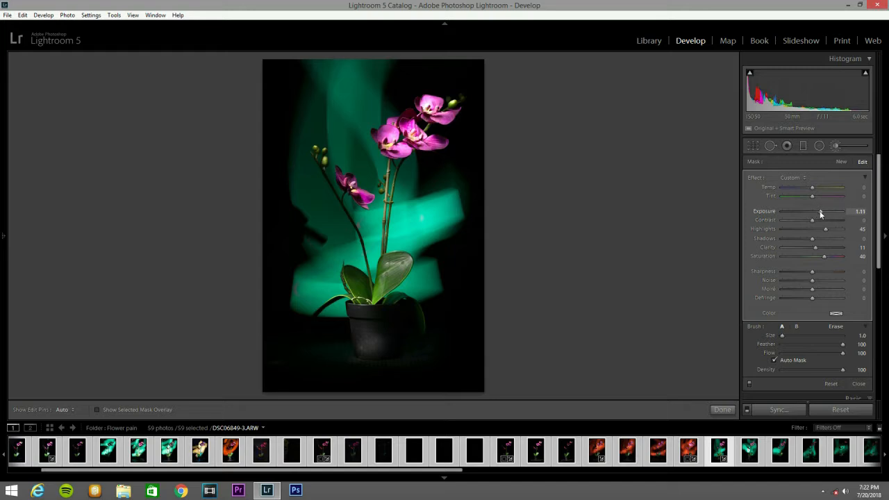
pyautogui.click(831, 146)
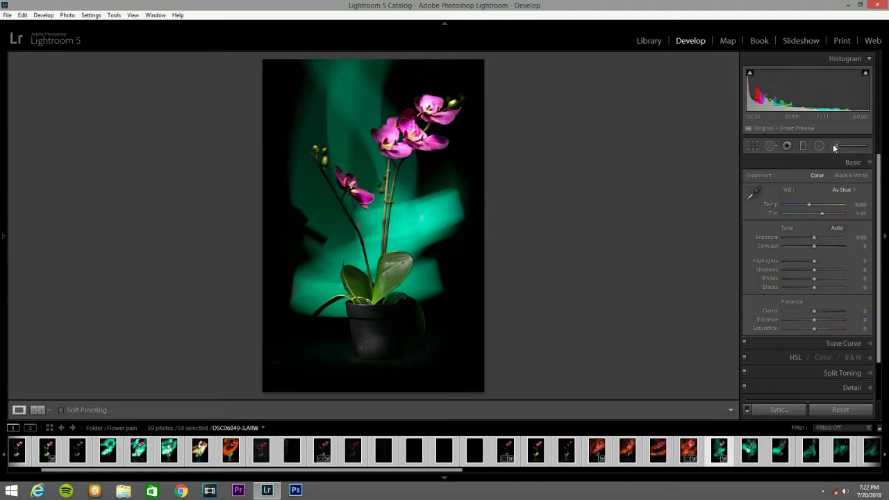
# Step: Paint a new size 10 brush mask with the Highlights effect over the bright green streak beside the stem, setting highlights to 12
pyautogui.click(830, 145)
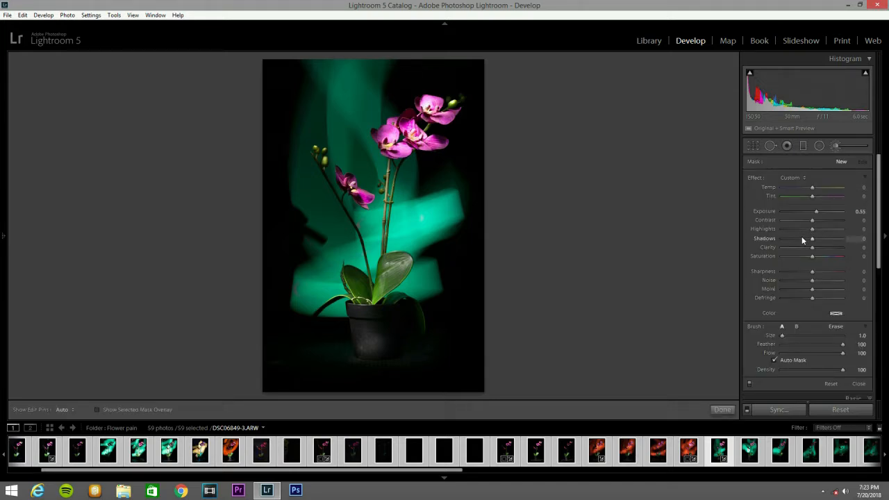
pyautogui.click(803, 179)
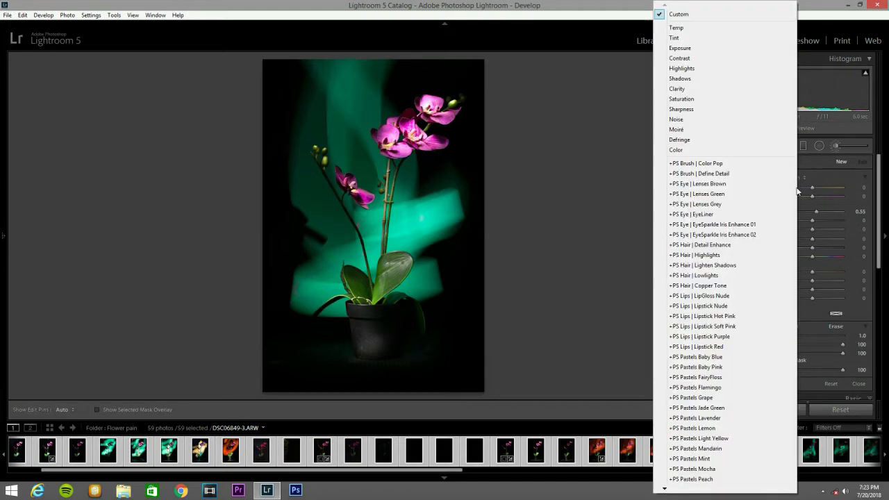
pyautogui.click(712, 69)
pyautogui.scroll(5, 357, 164)
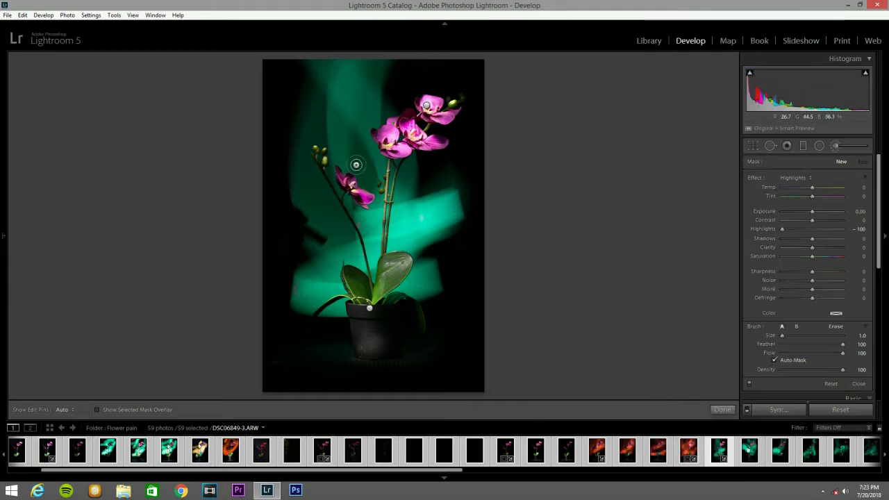
pyautogui.moveTo(442, 210)
pyautogui.mouseDown()
pyautogui.moveTo(425, 215)
pyautogui.moveTo(409, 234)
pyautogui.mouseUp()
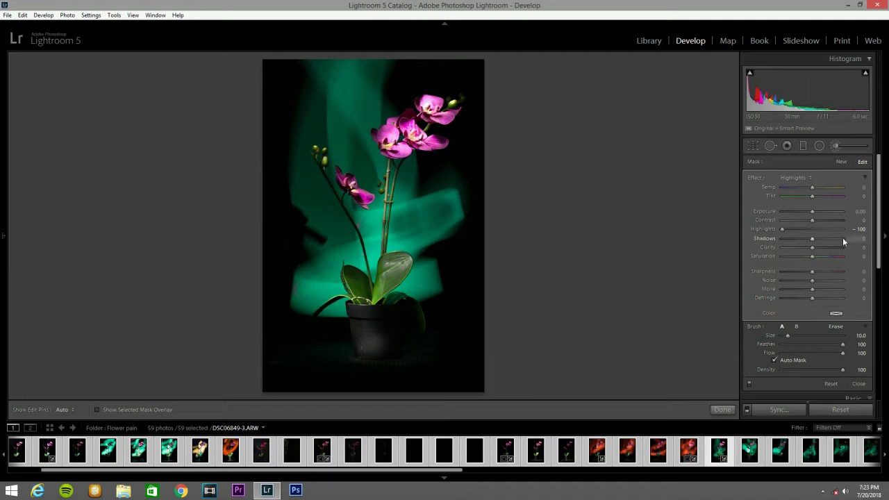
pyautogui.moveTo(783, 229); pyautogui.dragTo(818, 232)
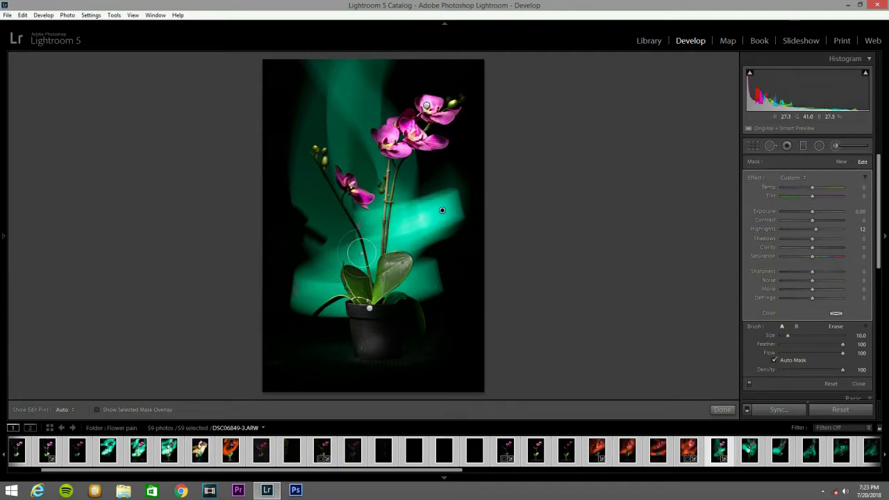
# Step: Refine the green streak's mask with a size 10 eraser and set its exposure to 0.49
pyautogui.press('h')
pyautogui.press('h')
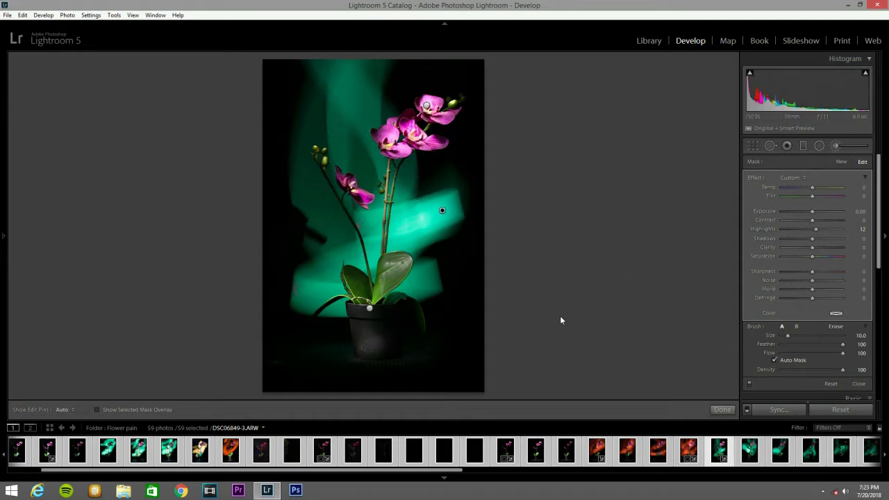
pyautogui.press('alt')
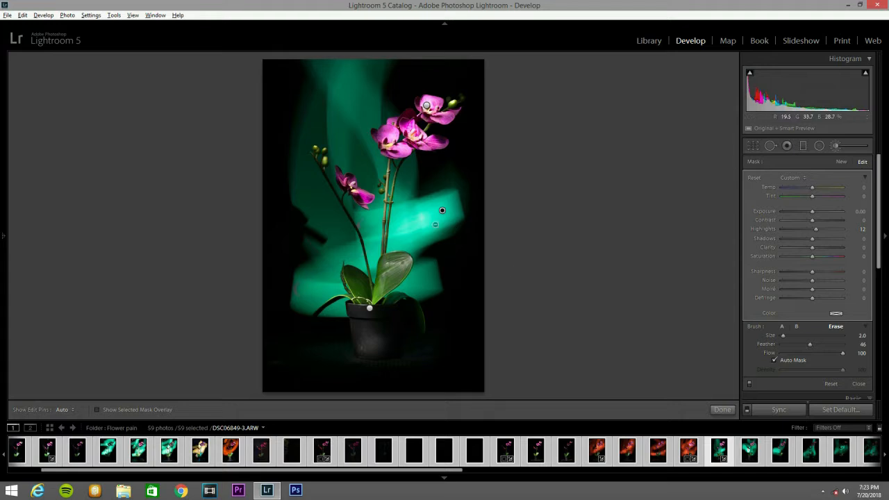
pyautogui.press('h')
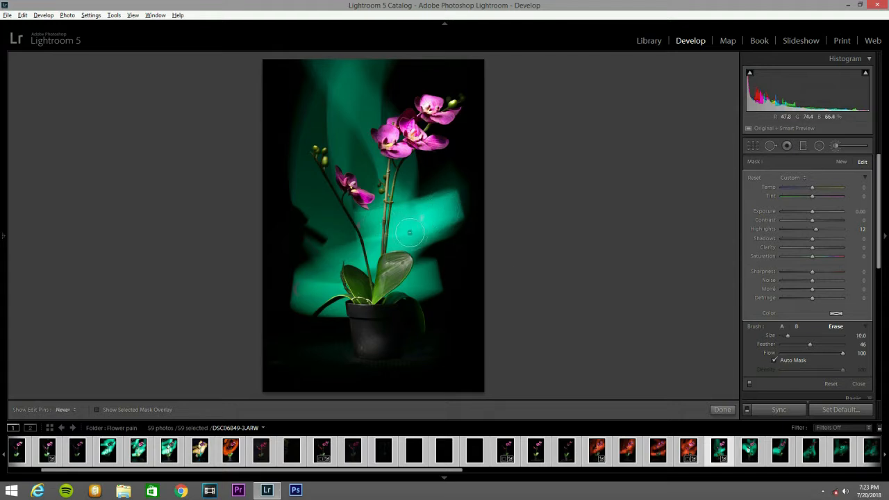
pyautogui.press('h')
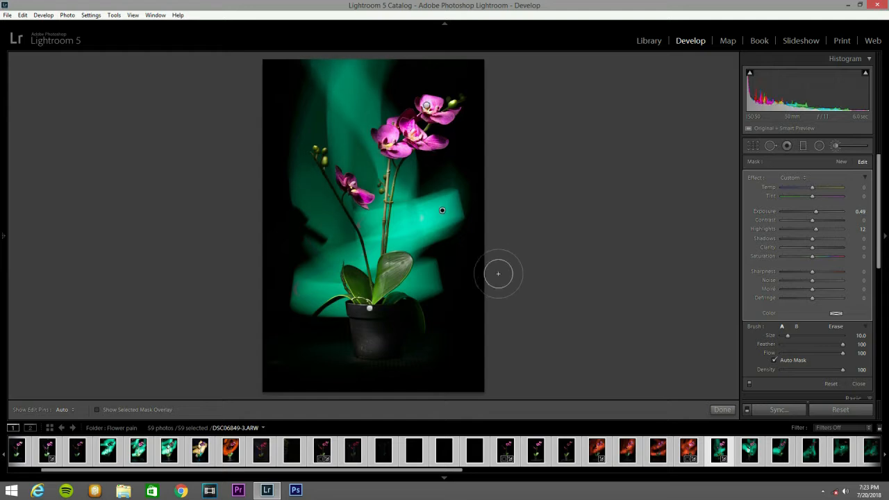
pyautogui.press('alt')
pyautogui.moveTo(449, 220); pyautogui.dragTo(412, 208)
pyautogui.click(836, 146)
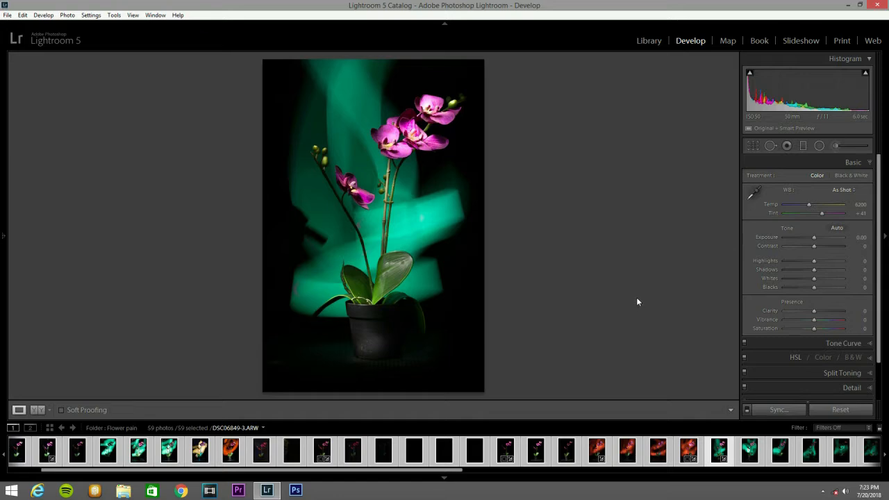
# Step: Compare the edited green photo side by side with its before version, including a close-up of the dark background gap
pyautogui.press('y')
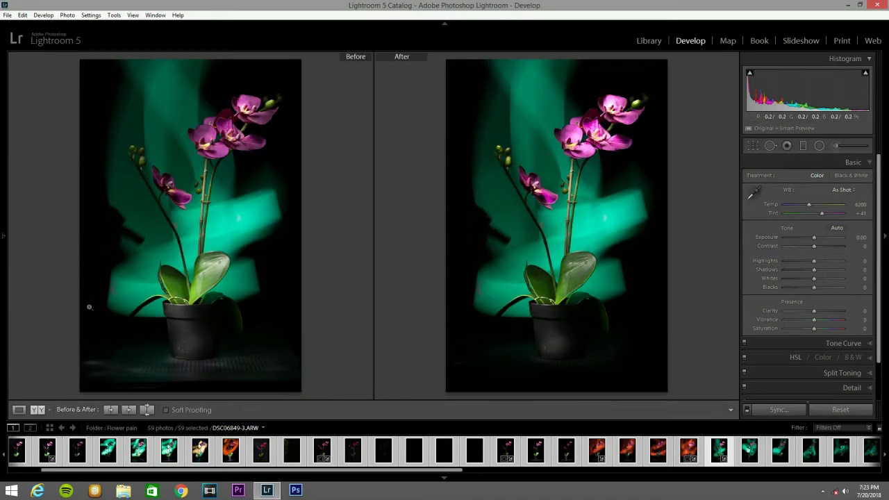
pyautogui.click(490, 223)
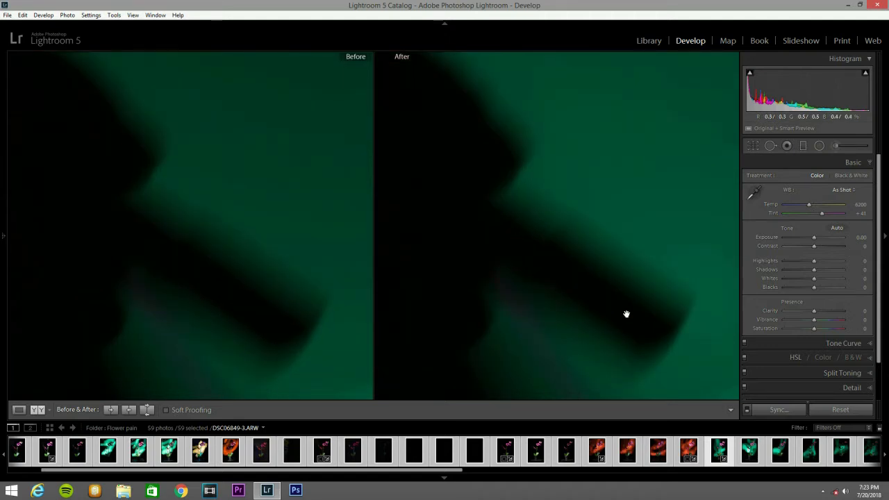
pyautogui.click(499, 234)
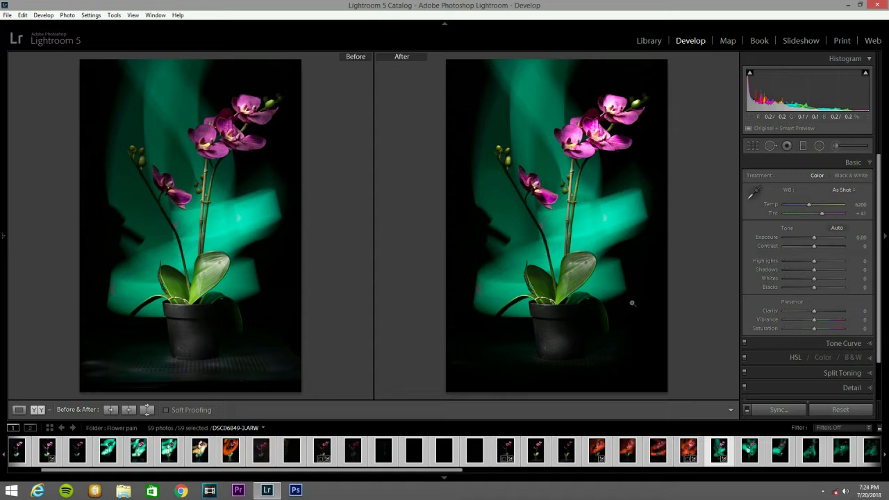
pyautogui.press('y')
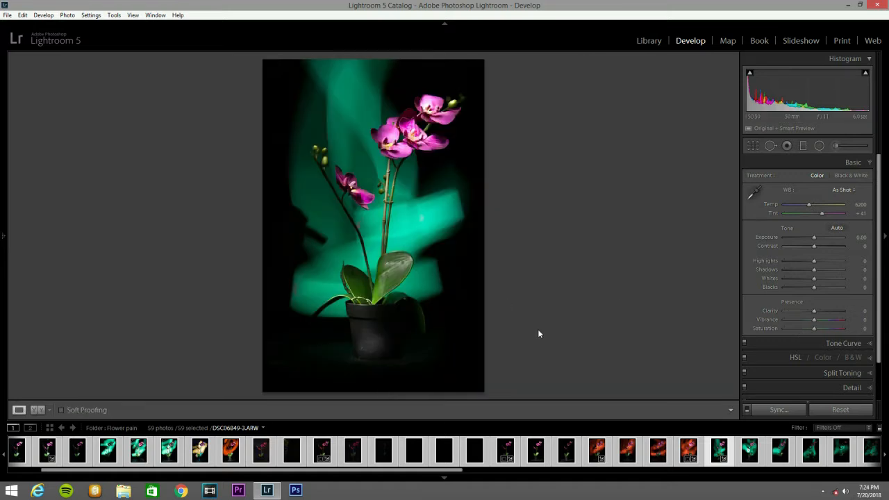
# Step: Reset all develop settings of the orange-background orchid photo DSC06847-3.ARW
pyautogui.click(687, 453)
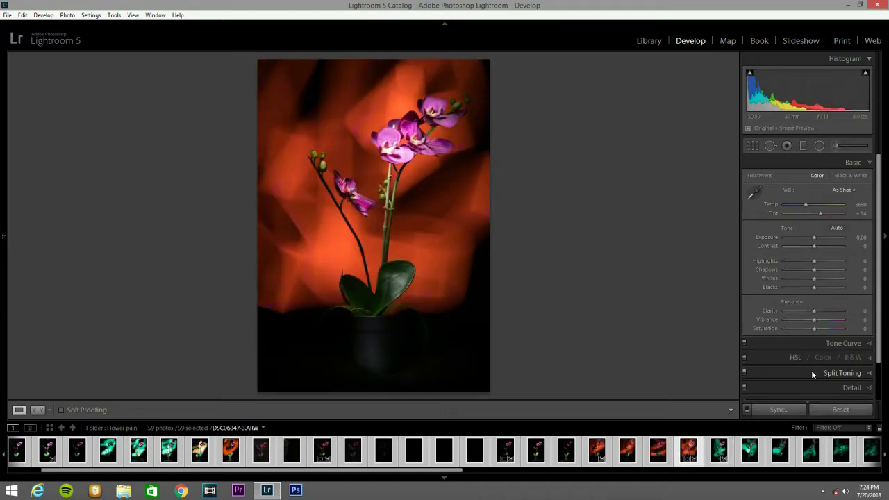
pyautogui.click(840, 410)
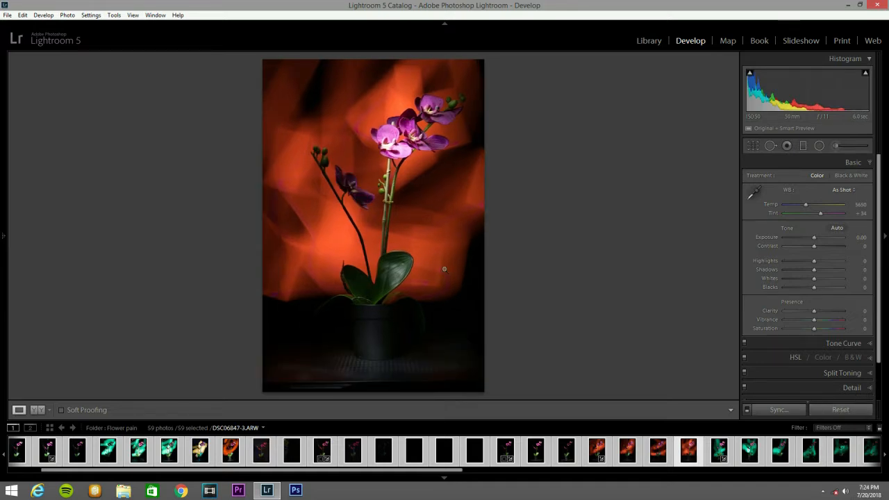
# Step: Browse the remaining green, yellow and red orchid photos from DSC06850-3.ARW through DSC06882.ARW
pyautogui.click(753, 452)
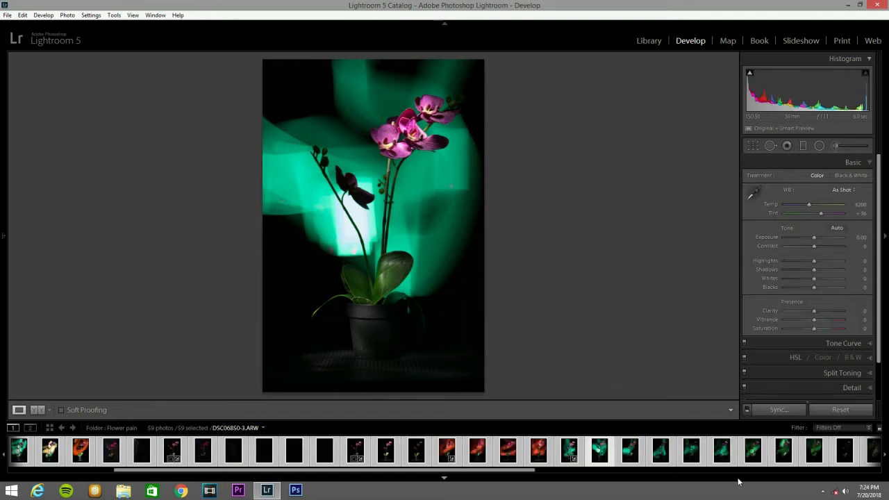
pyautogui.click(757, 452)
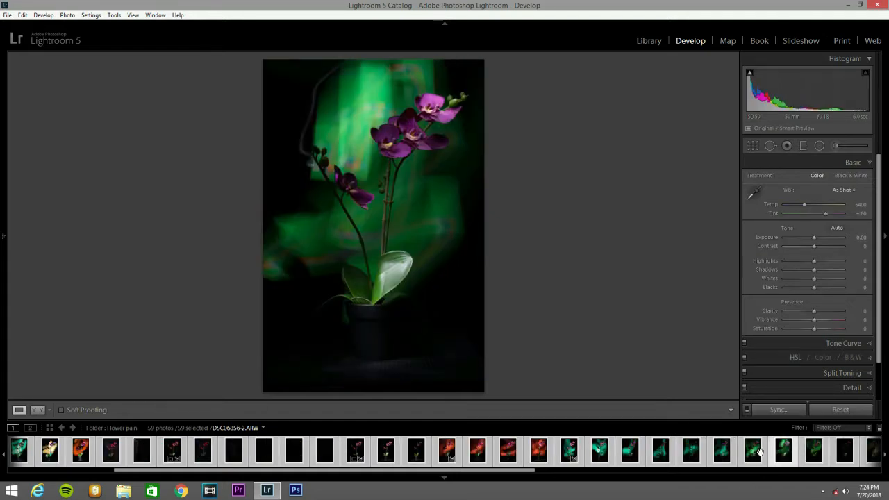
pyautogui.click(847, 452)
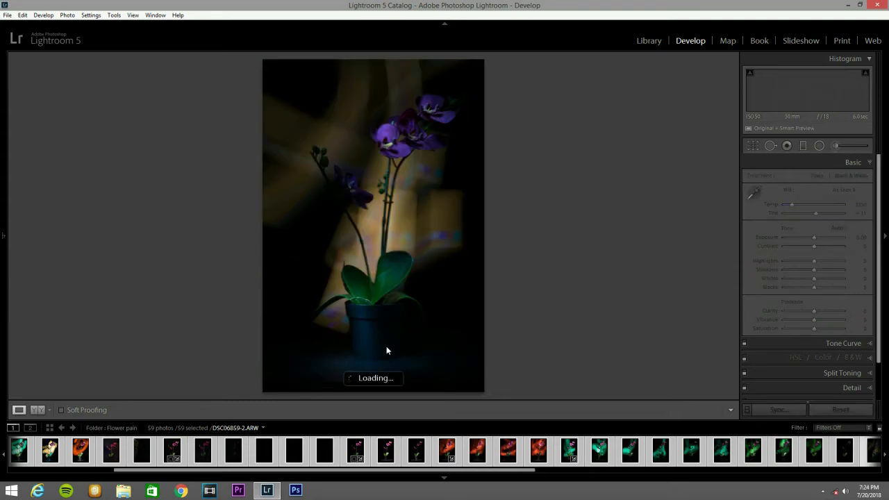
pyautogui.click(750, 471)
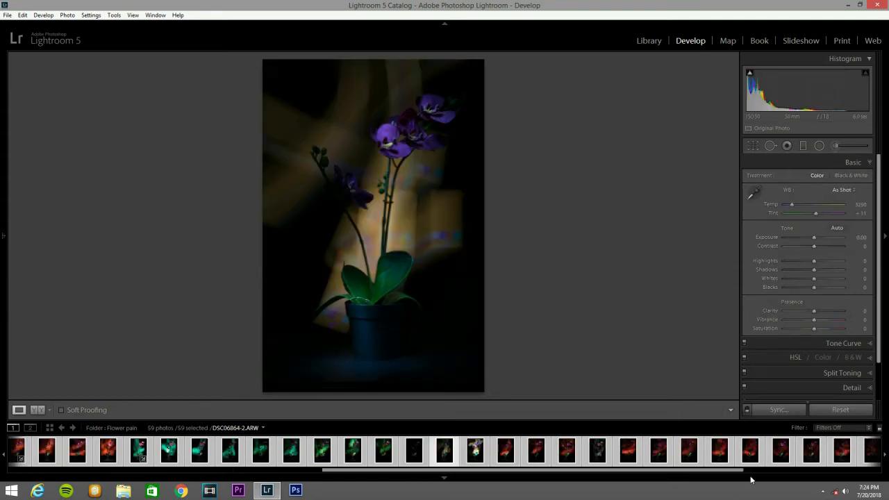
pyautogui.click(844, 459)
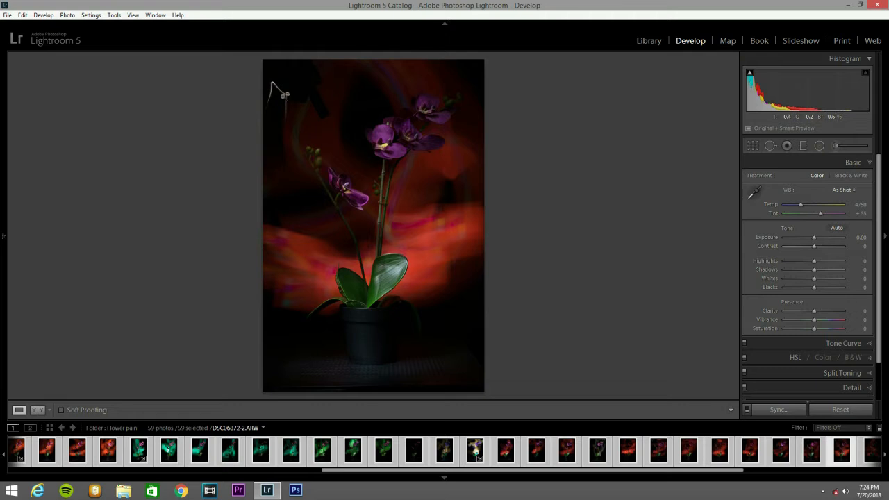
pyautogui.click(873, 452)
pyautogui.click(873, 451)
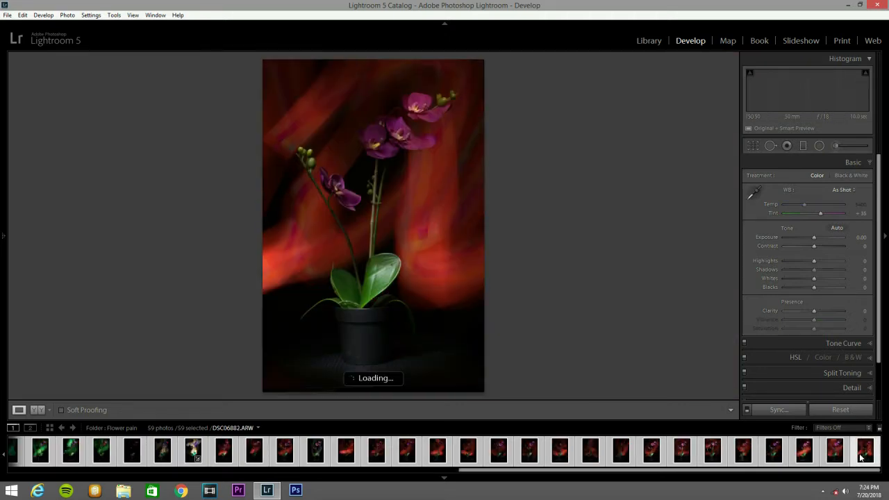